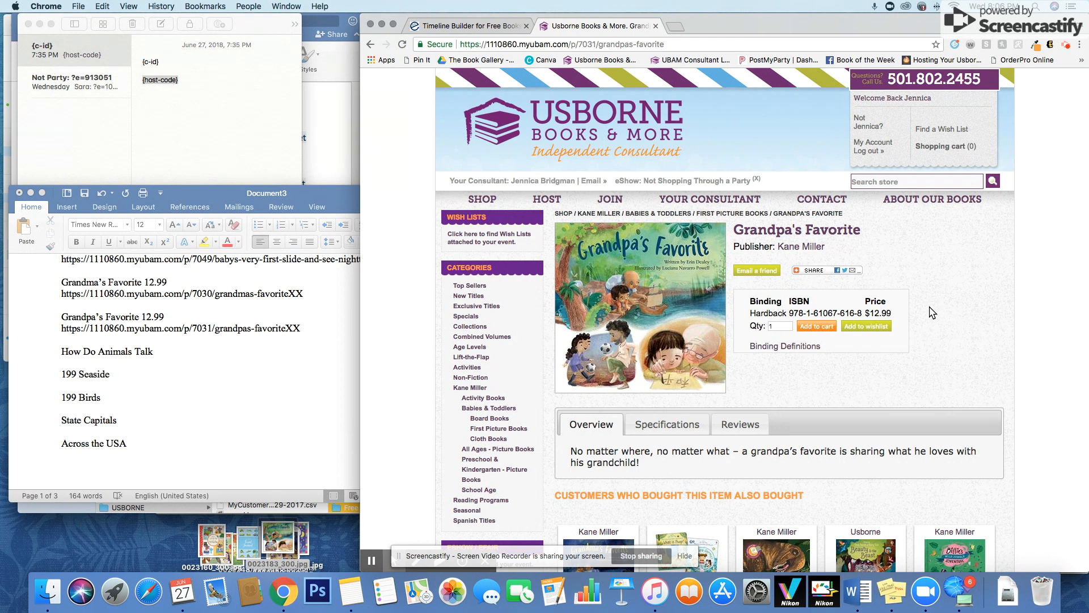
Bring up the Timeline Builder's new product form and look through the book titles listed in the Word document.
{"action": "left_click", "coordinate": [476, 26]}
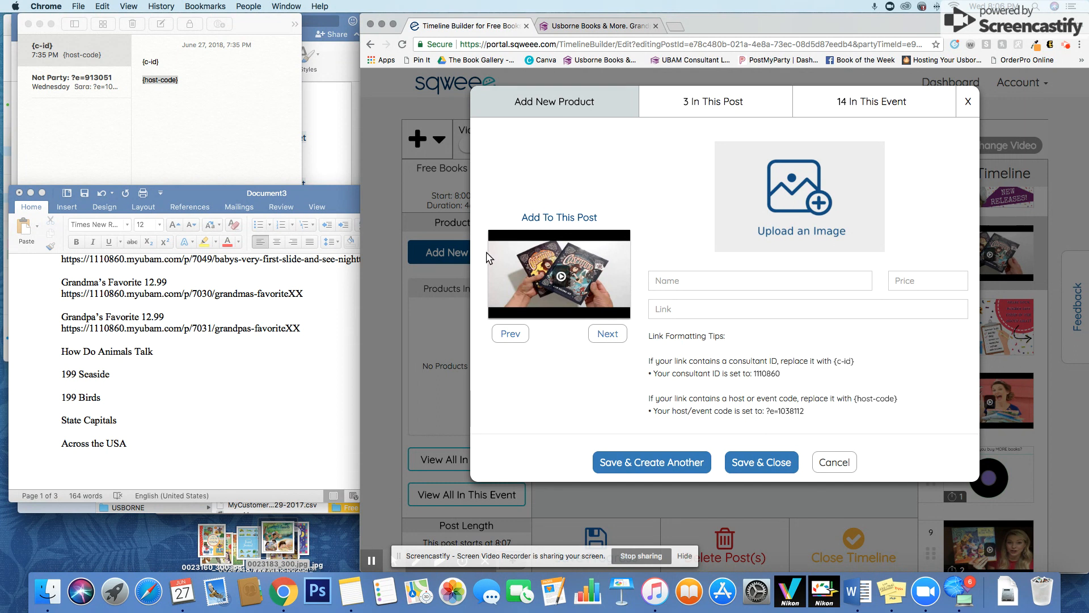
{"action": "scroll", "coordinate": [222, 322], "scroll_direction": "up", "scroll_amount": 10}
{"action": "scroll", "coordinate": [223, 321], "scroll_direction": "down", "scroll_amount": 15}
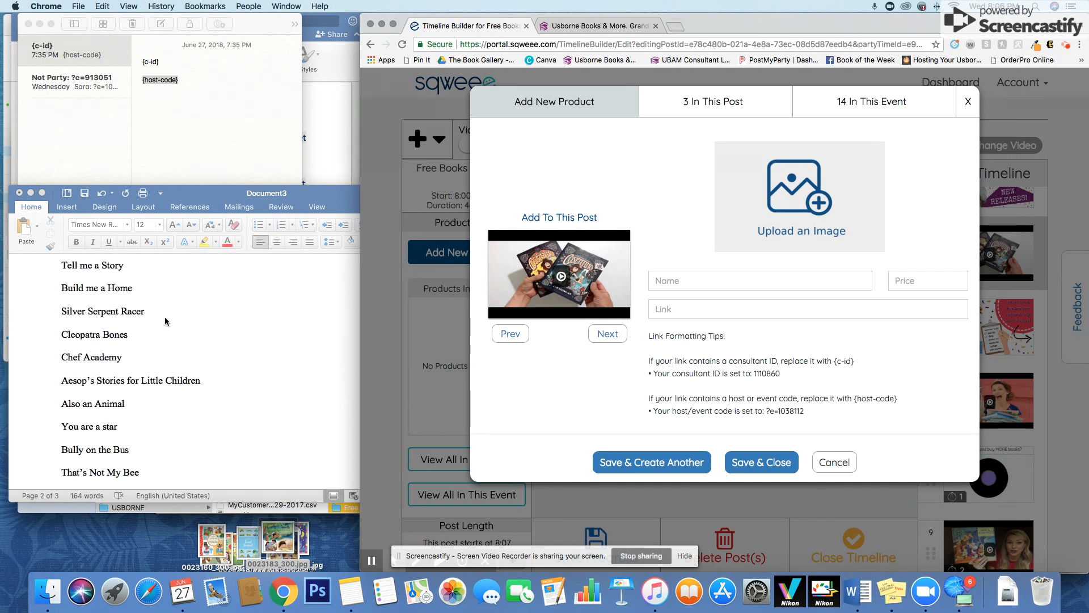
{"action": "scroll", "coordinate": [183, 370], "scroll_direction": "down", "scroll_amount": 5}
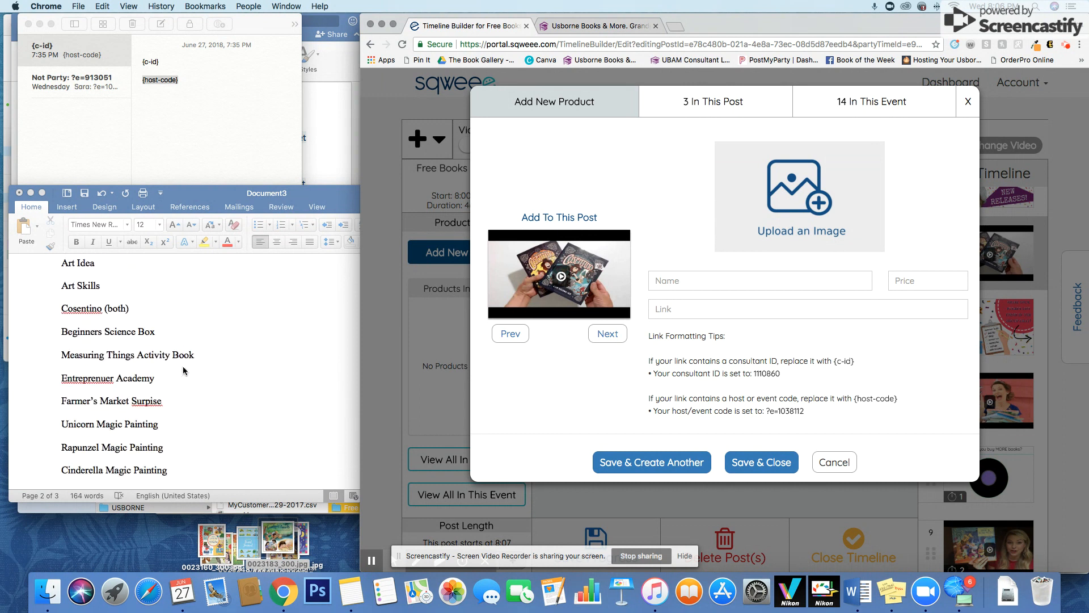
{"action": "scroll", "coordinate": [219, 333], "scroll_direction": "up", "scroll_amount": 4}
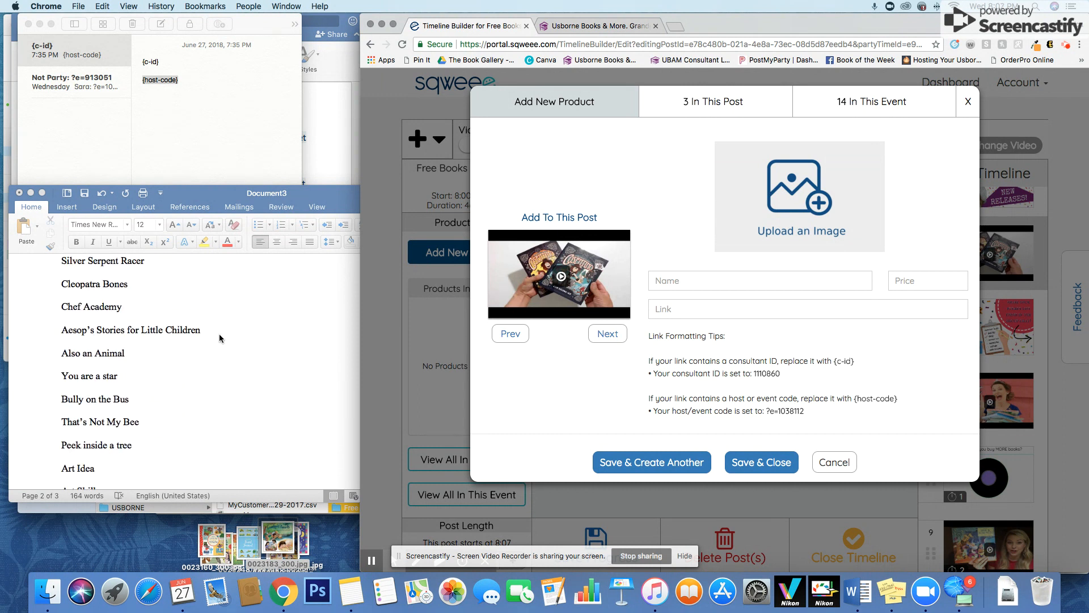
{"action": "scroll", "coordinate": [218, 332], "scroll_direction": "up", "scroll_amount": 2}
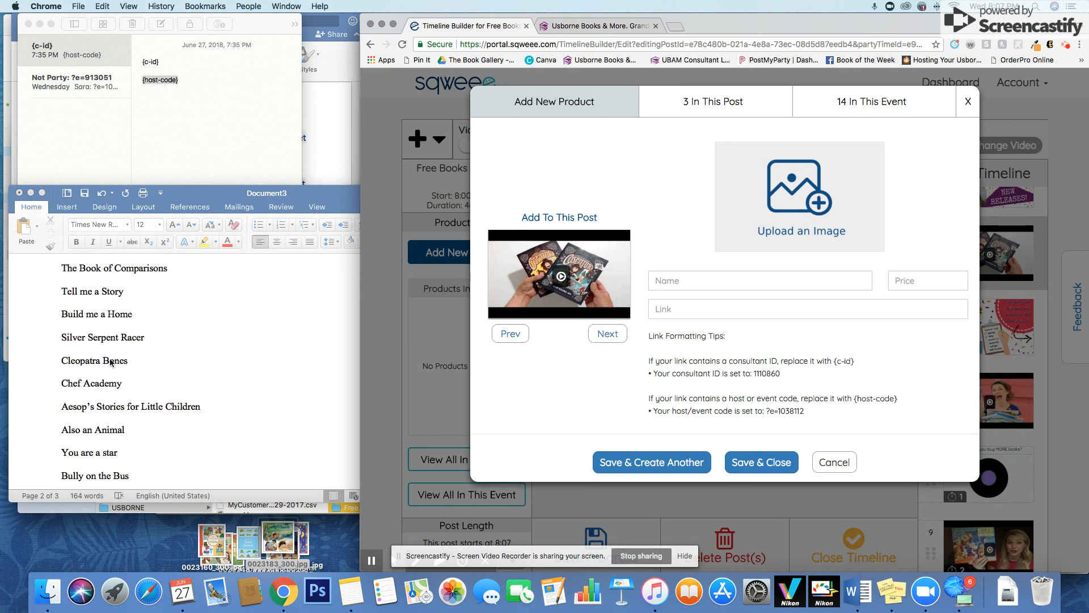
{"action": "scroll", "coordinate": [149, 322], "scroll_direction": "up", "scroll_amount": 10}
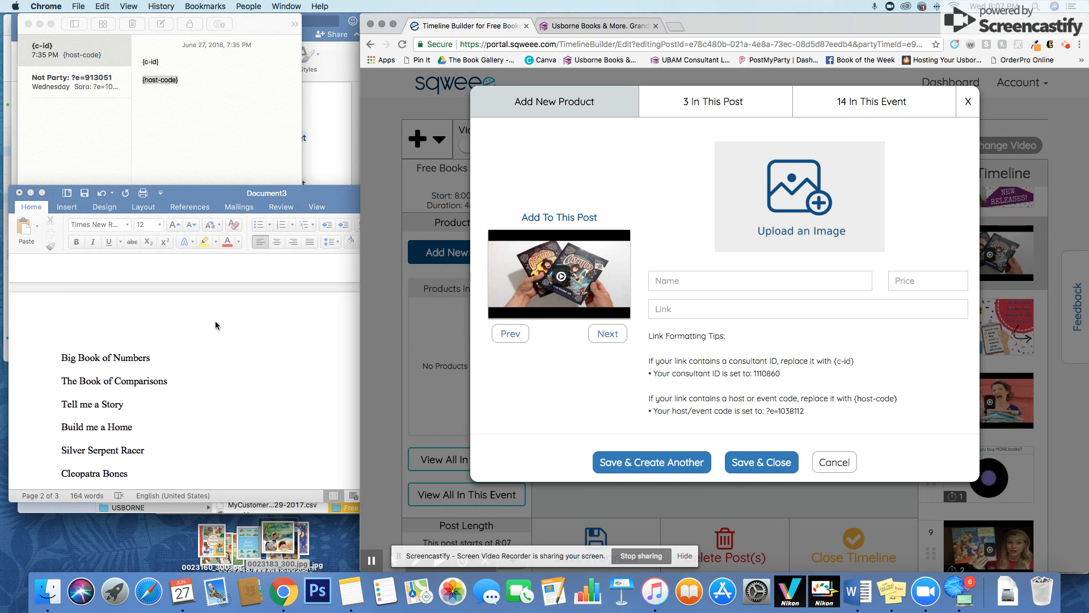
{"action": "scroll", "coordinate": [126, 344], "scroll_direction": "down", "scroll_amount": 1}
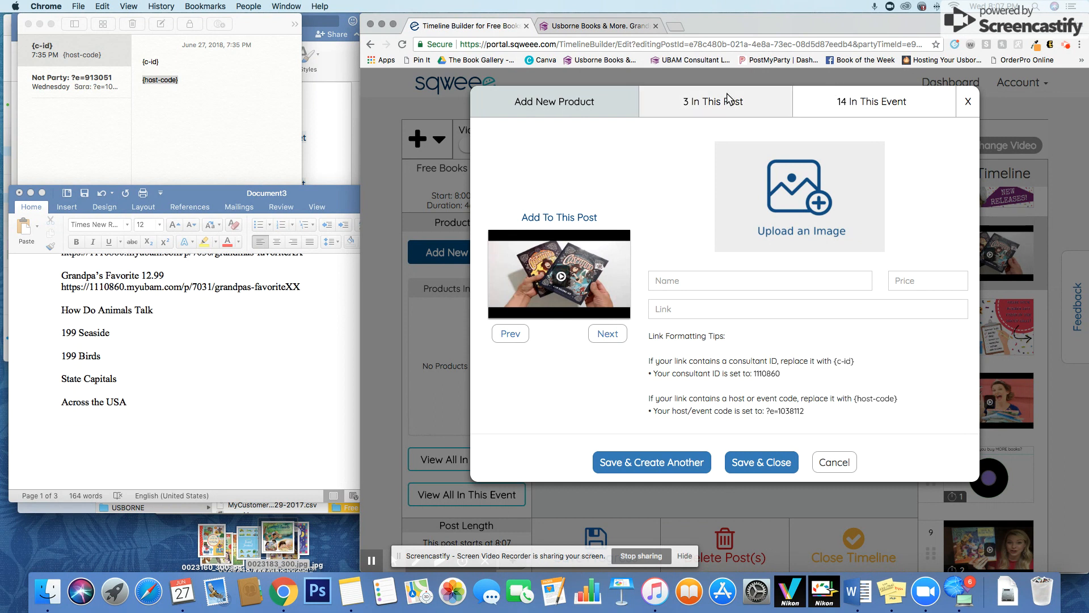
Search the Usborne store for "how do animals talk", open the matching book, and save its cover image to the desktop.
{"action": "left_click", "coordinate": [590, 26]}
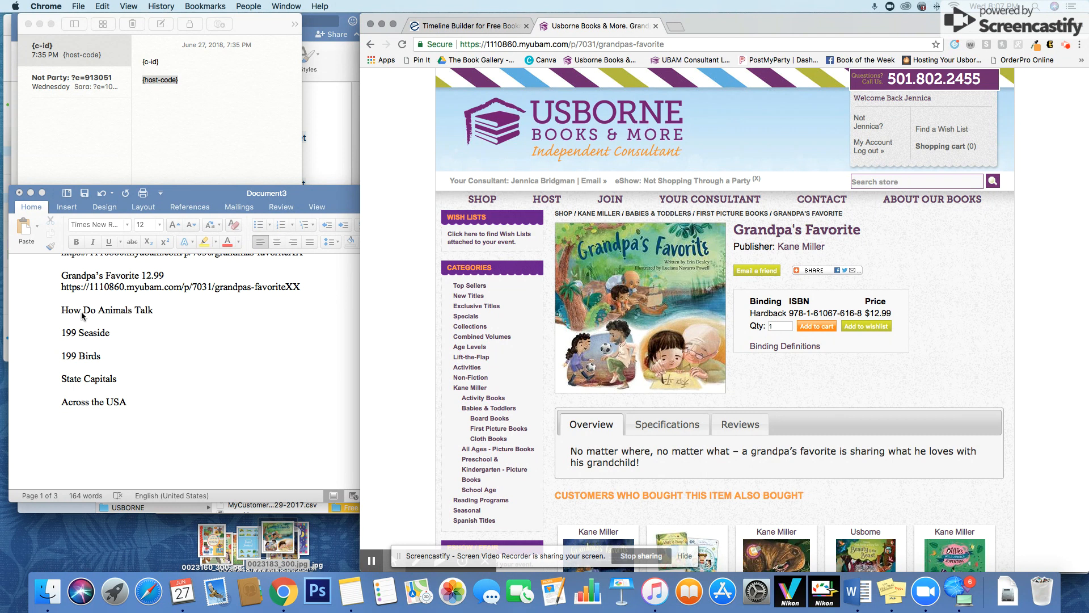
{"action": "left_click", "coordinate": [890, 175]}
{"action": "type", "text": "how do animals talk"}
{"action": "key", "text": "Return"}
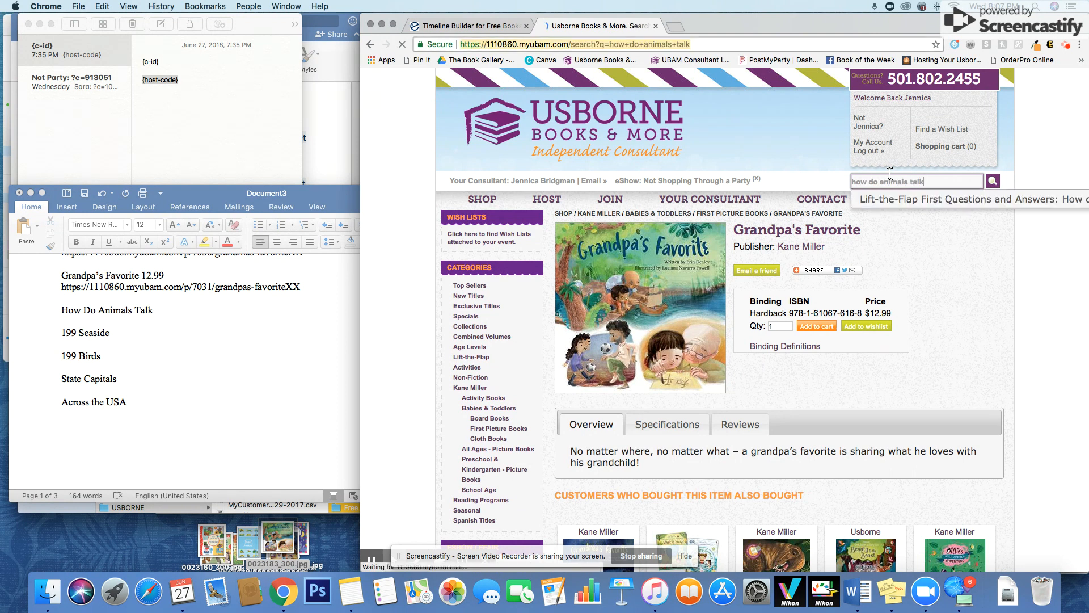
{"action": "left_click", "coordinate": [600, 355]}
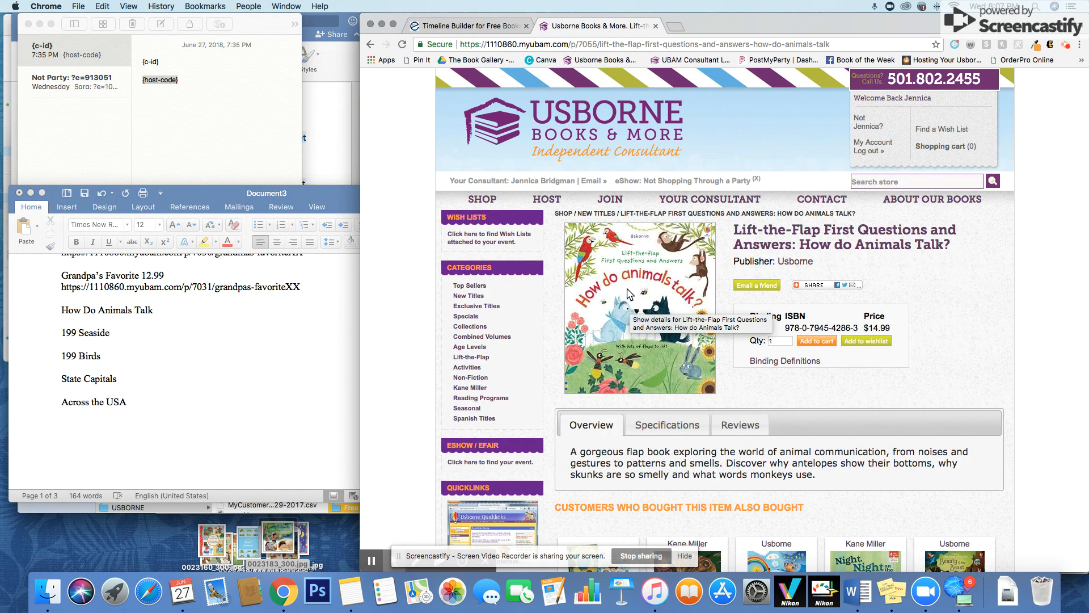
{"action": "left_click_drag", "start_coordinate": [636, 293], "coordinate": [165, 538]}
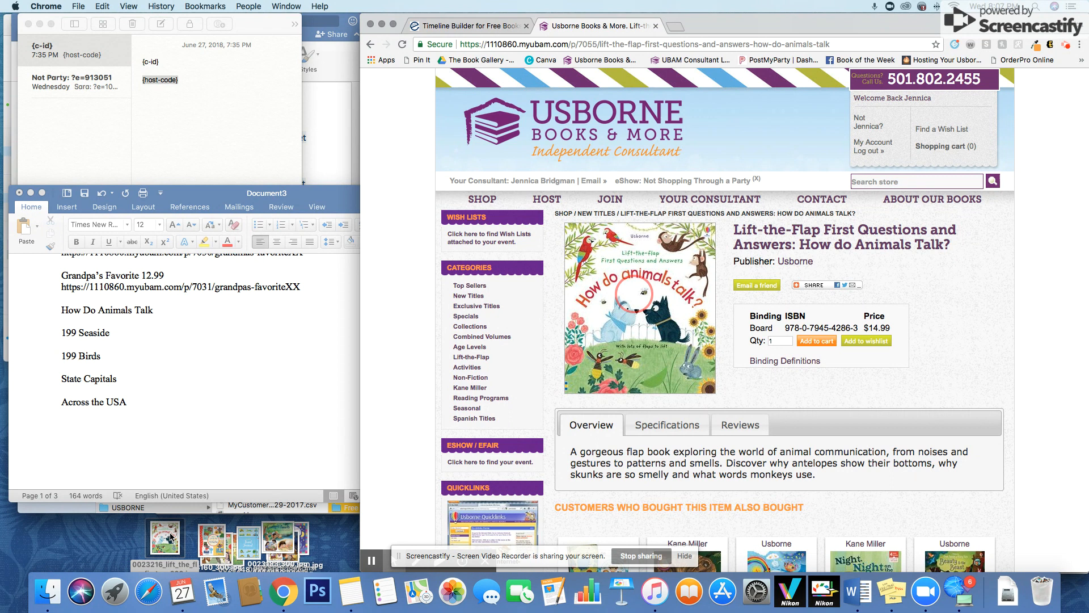
Copy the full title "Lift-the-Flap First Questions and Answers: How do Animals Talk?" from the book page.
{"action": "left_click_drag", "start_coordinate": [957, 249], "coordinate": [734, 226]}
{"action": "right_click", "coordinate": [759, 232]}
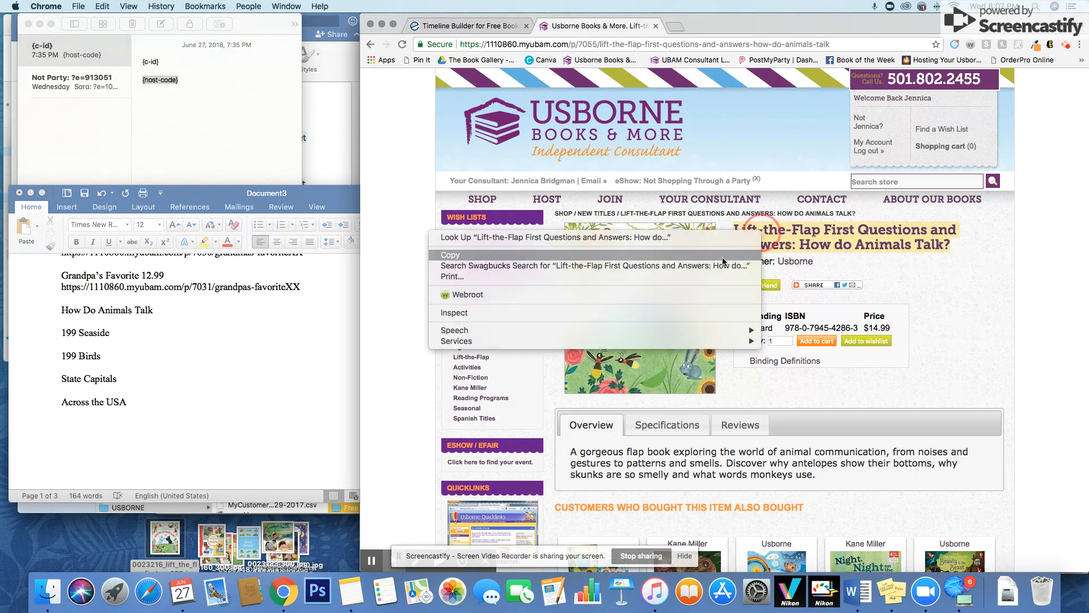
{"action": "left_click", "coordinate": [723, 261]}
{"action": "left_click", "coordinate": [156, 310]}
{"action": "left_click_drag", "start_coordinate": [156, 310], "coordinate": [61, 310]}
{"action": "right_click", "coordinate": [62, 310]}
{"action": "left_click", "coordinate": [85, 265]}
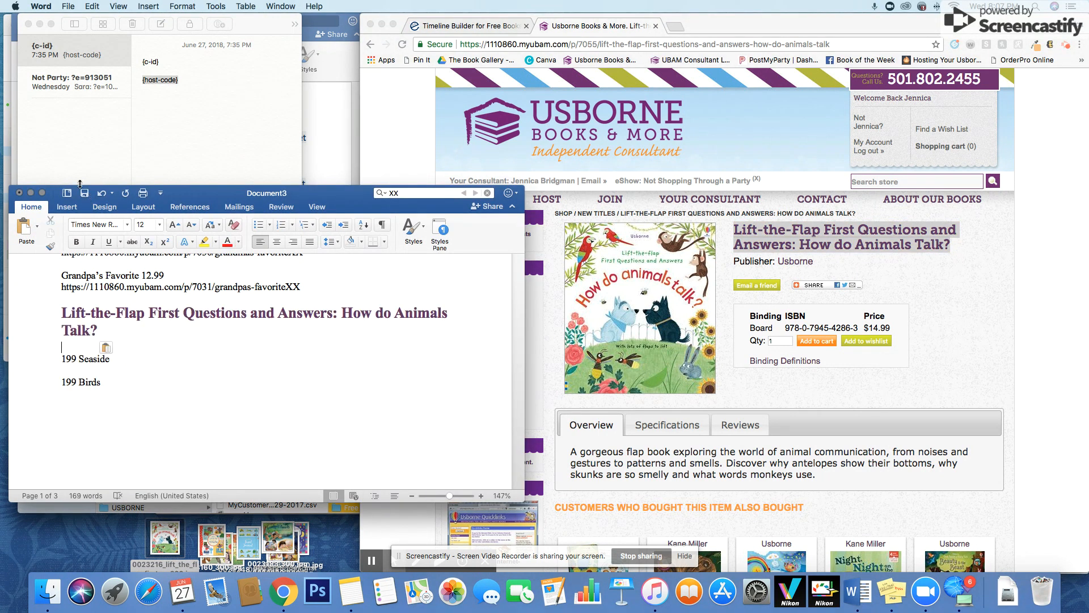
{"action": "left_click", "coordinate": [101, 193]}
Replace the "How Do Animals Talk" entry in Word with the copied title as unformatted text and add the price 14.99.
{"action": "right_click", "coordinate": [132, 313]}
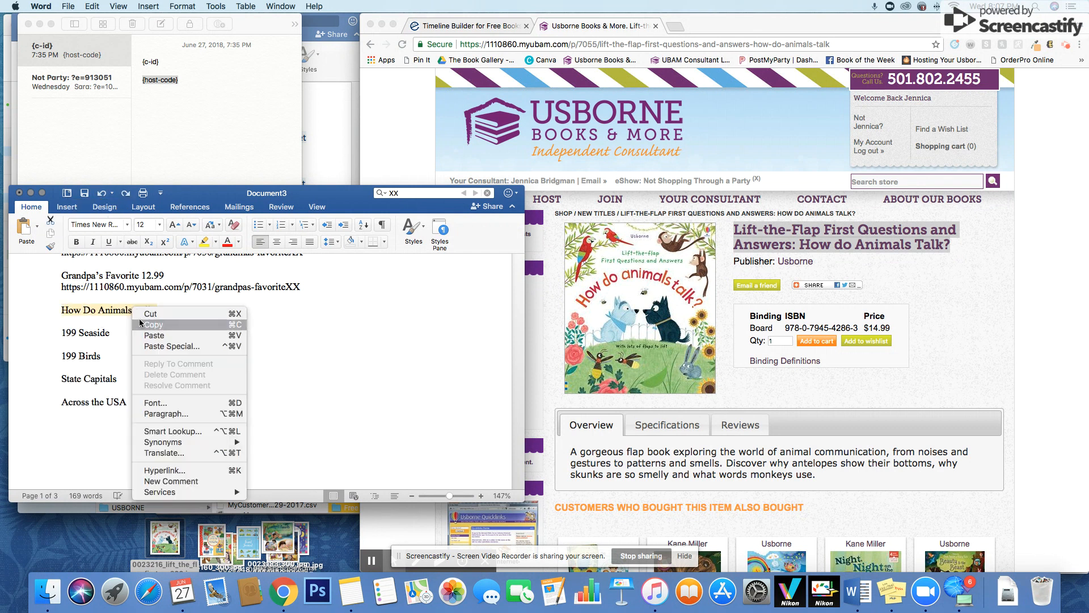
{"action": "left_click", "coordinate": [152, 346]}
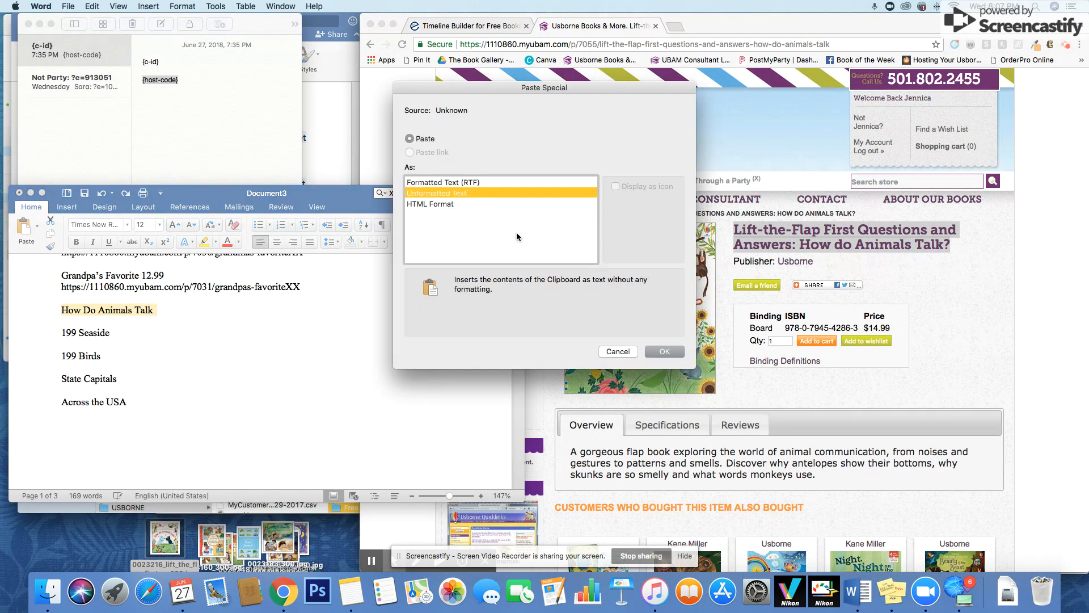
{"action": "left_click", "coordinate": [664, 352]}
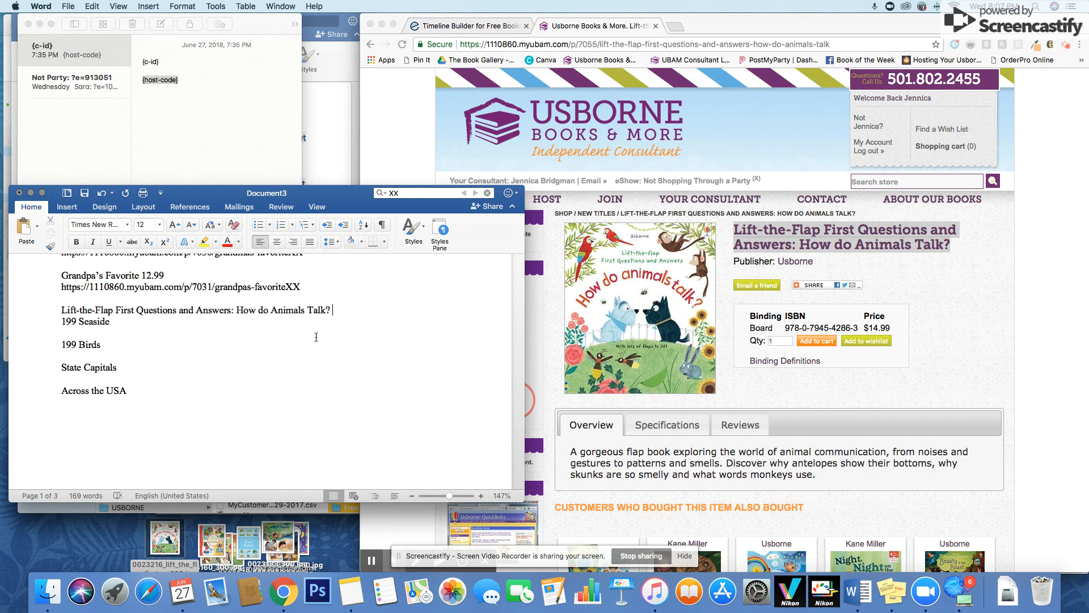
{"action": "type", "text": "1"}
{"action": "key", "text": "Return"}
{"action": "key", "text": "Return"}
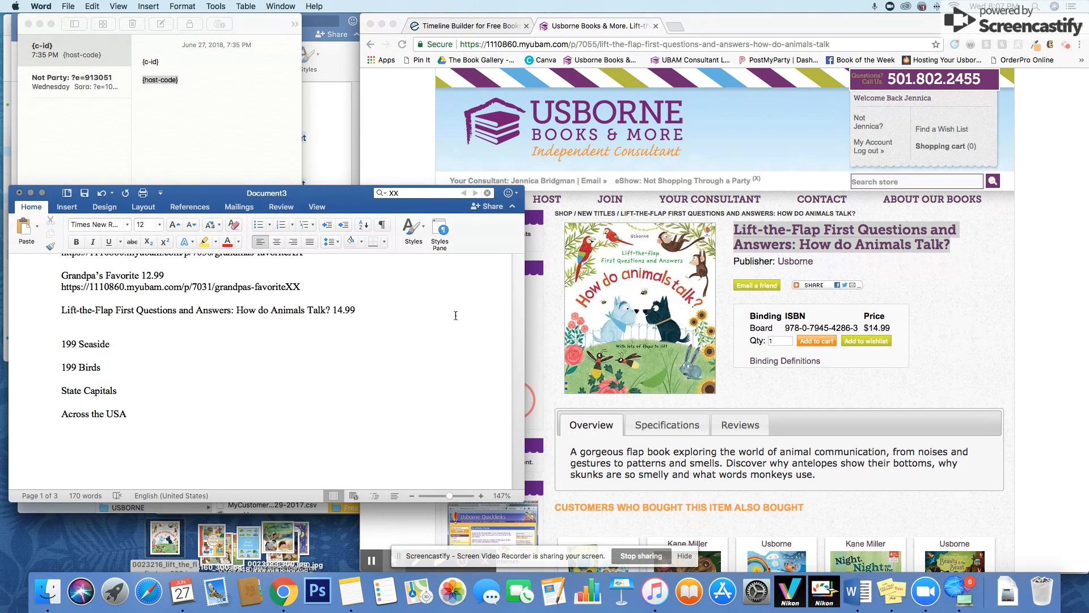
Copy the How do Animals Talk page's web address into the line below its Word entry, ending it with XX.
{"action": "left_click", "coordinate": [571, 45]}
{"action": "right_click", "coordinate": [578, 47]}
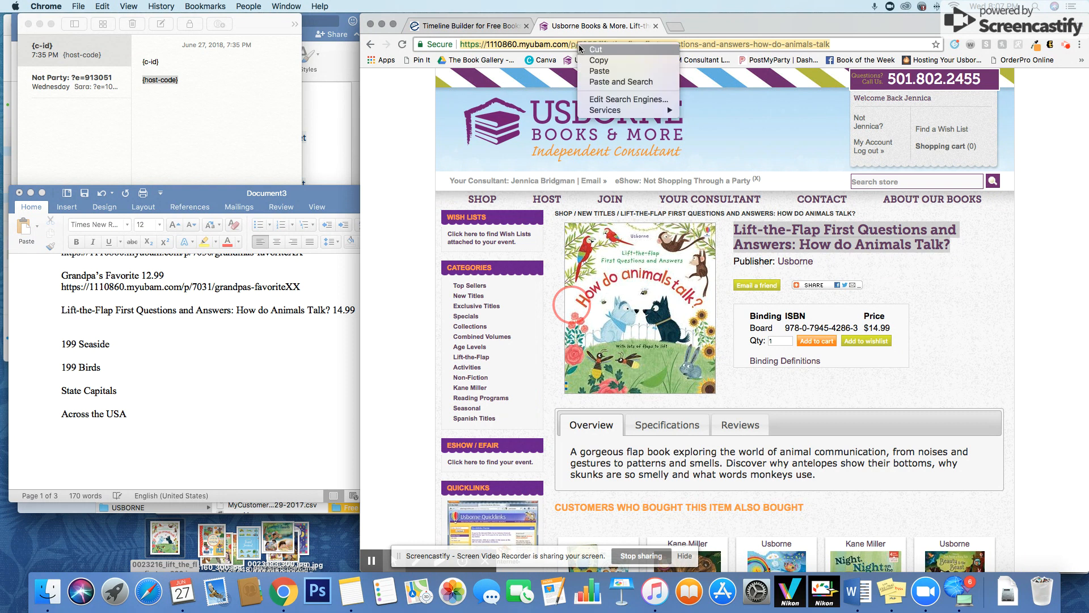
{"action": "left_click", "coordinate": [598, 60]}
{"action": "left_click", "coordinate": [93, 325]}
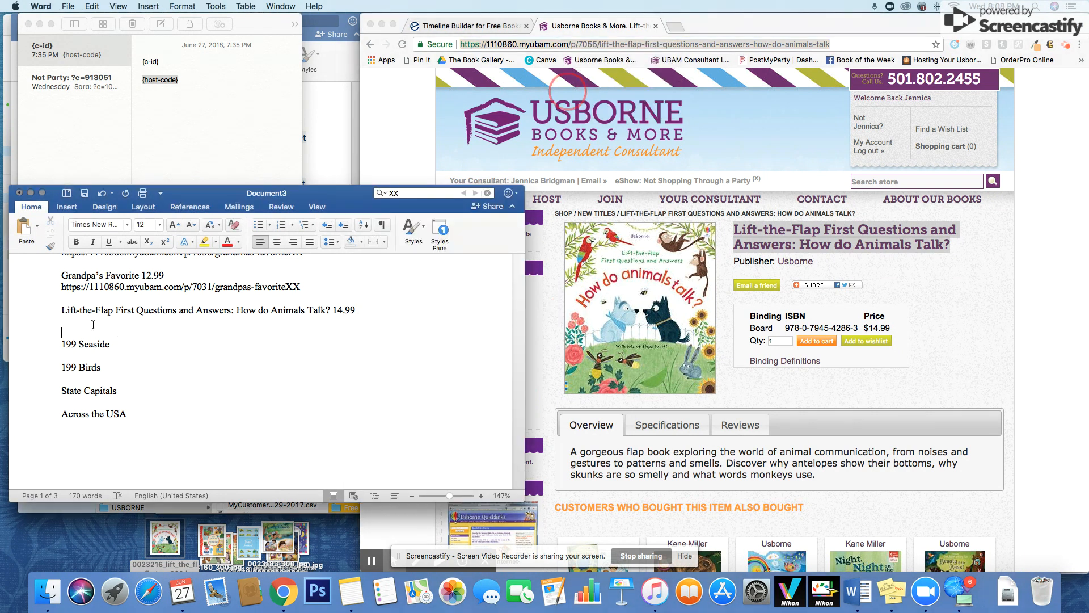
{"action": "right_click", "coordinate": [93, 324]}
{"action": "left_click", "coordinate": [136, 354]}
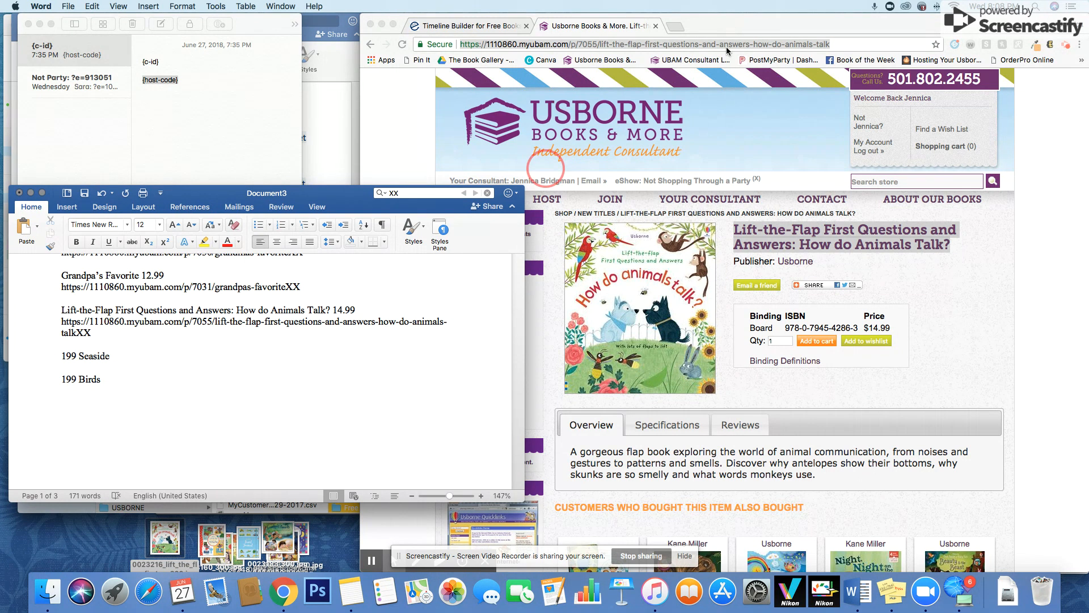
Search the store for "199", open 199 Things at the Seaside, and save its cover image to the desktop.
{"action": "left_click", "coordinate": [922, 181]}
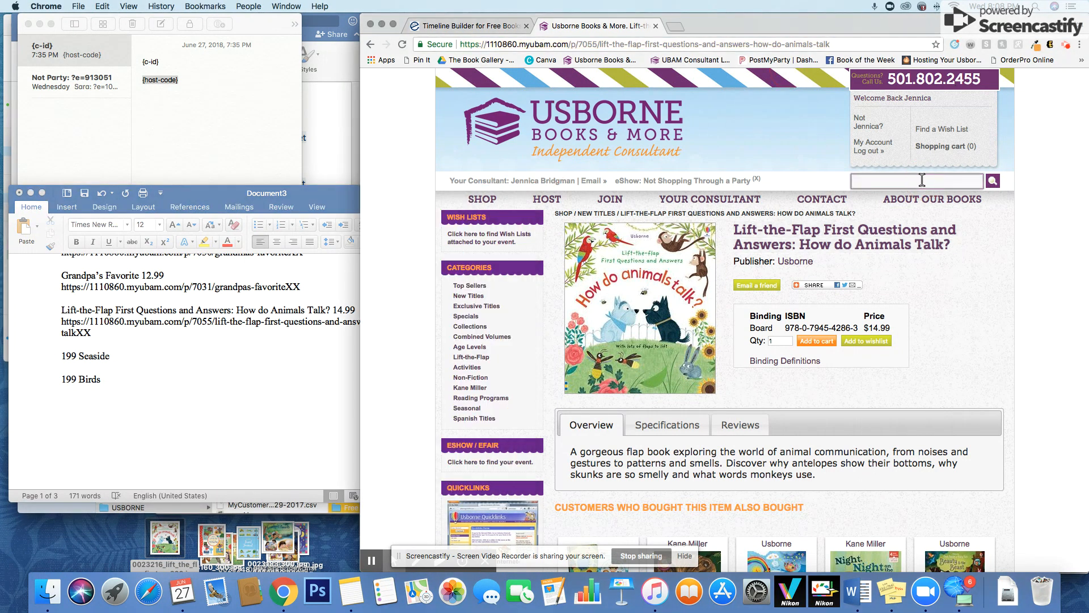
{"action": "type", "text": "199"}
{"action": "key", "text": "Return"}
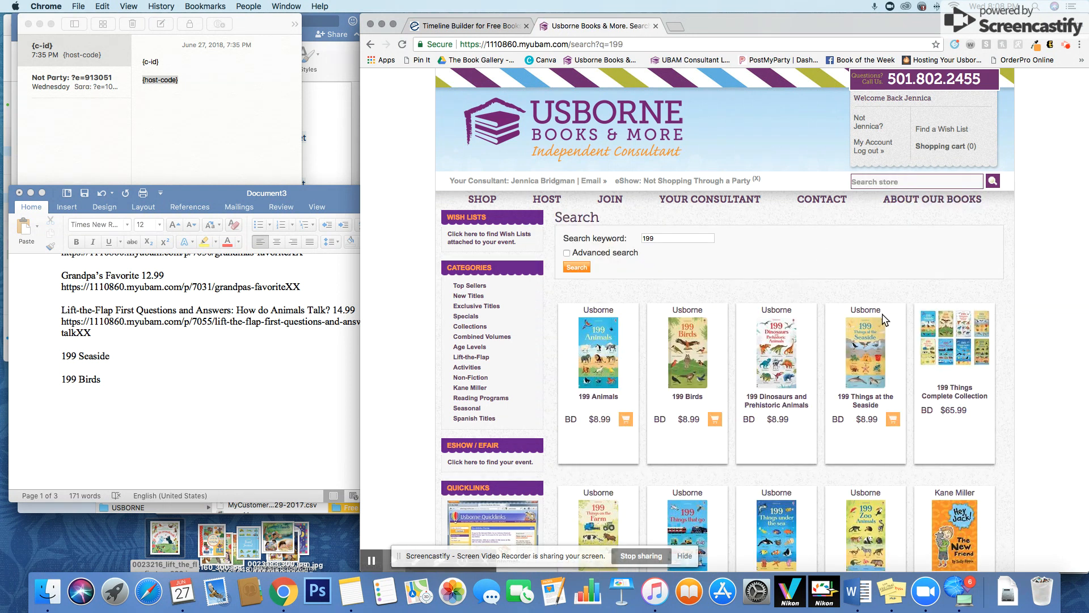
{"action": "left_click", "coordinate": [866, 343]}
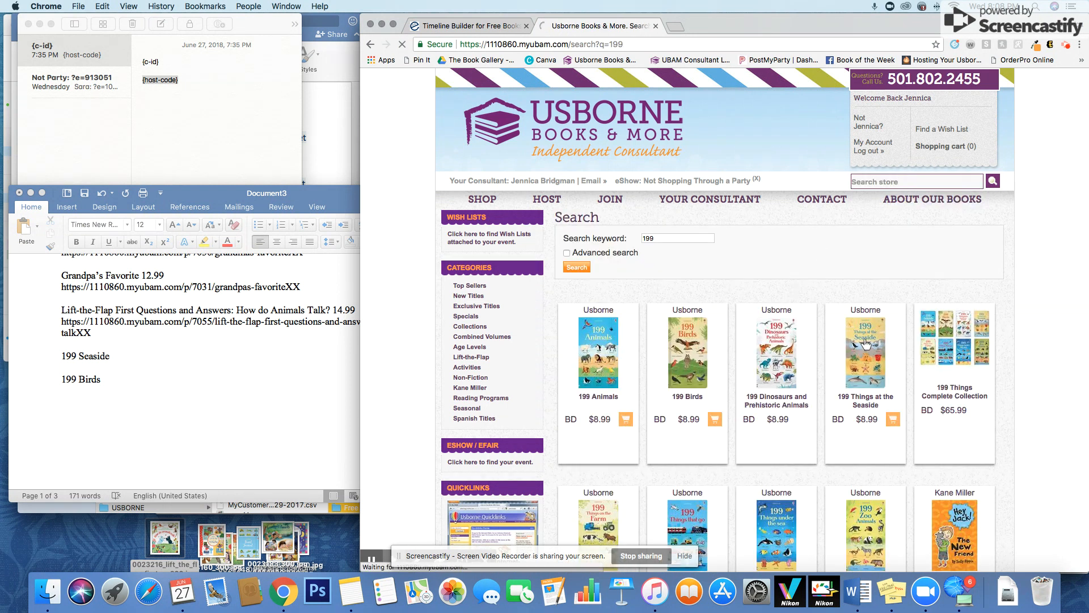
{"action": "left_click_drag", "start_coordinate": [629, 327], "coordinate": [216, 545]}
Replace the "199 Seaside" entry in Word with the title "199 Things at the Seaside" copied from the store as unformatted text.
{"action": "left_click_drag", "start_coordinate": [943, 226], "coordinate": [736, 228]}
{"action": "right_click", "coordinate": [753, 225]}
{"action": "left_click", "coordinate": [771, 251]}
{"action": "left_click", "coordinate": [114, 355]}
{"action": "left_click_drag", "start_coordinate": [111, 356], "coordinate": [62, 356]}
{"action": "right_click", "coordinate": [75, 356]}
{"action": "left_click", "coordinate": [100, 393]}
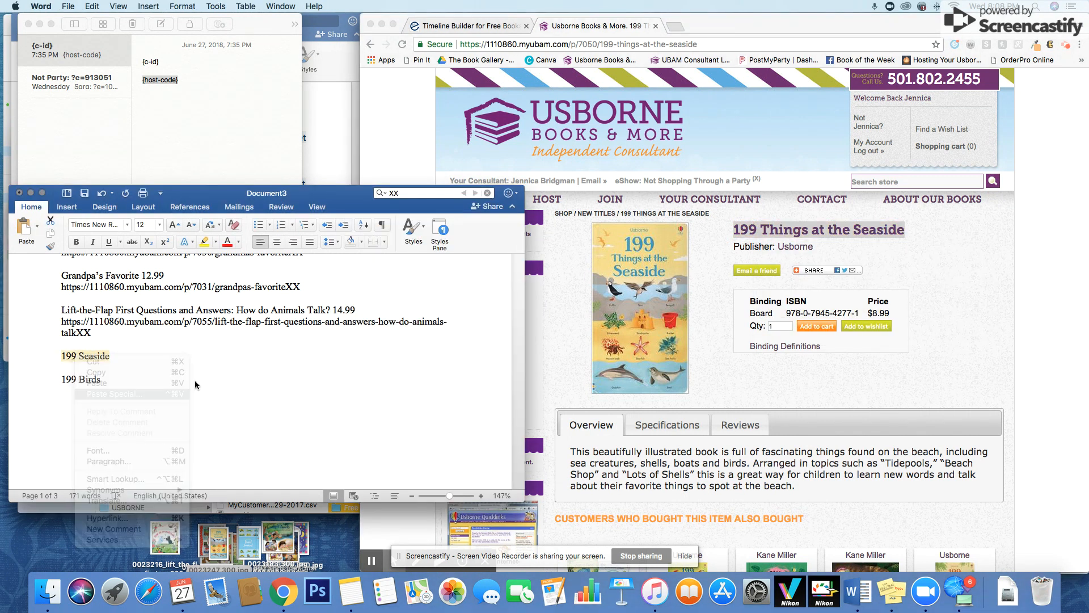
{"action": "left_click", "coordinate": [454, 193]}
{"action": "left_click", "coordinate": [665, 352]}
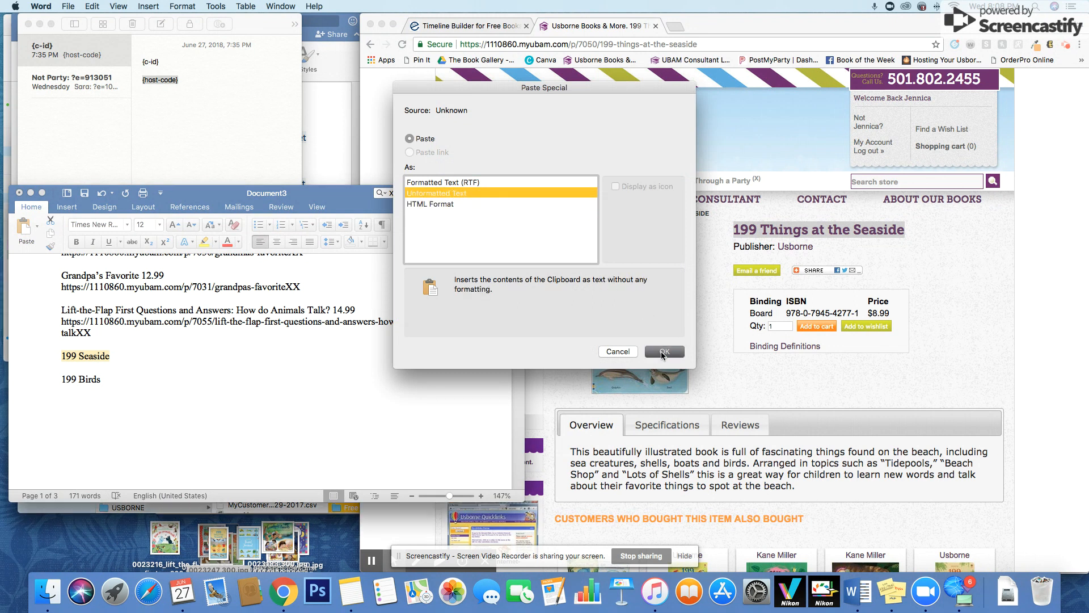
Add the price 8.99 to the Seaside entry and paste its page's web address on the line below, ending with XX.
{"action": "left_click", "coordinate": [608, 40]}
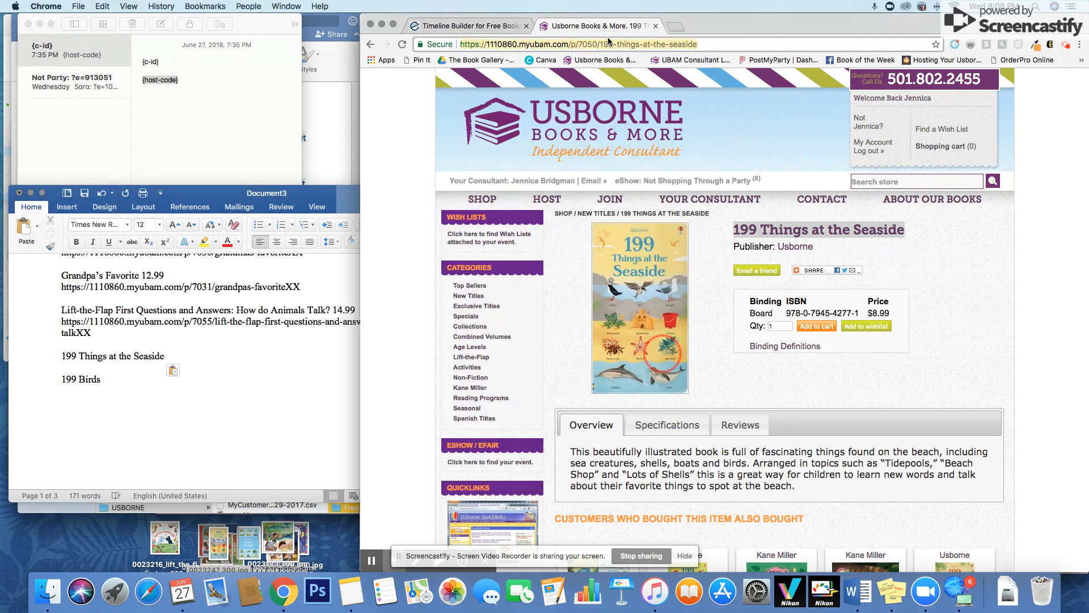
{"action": "right_click", "coordinate": [607, 41]}
{"action": "left_click", "coordinate": [230, 352]}
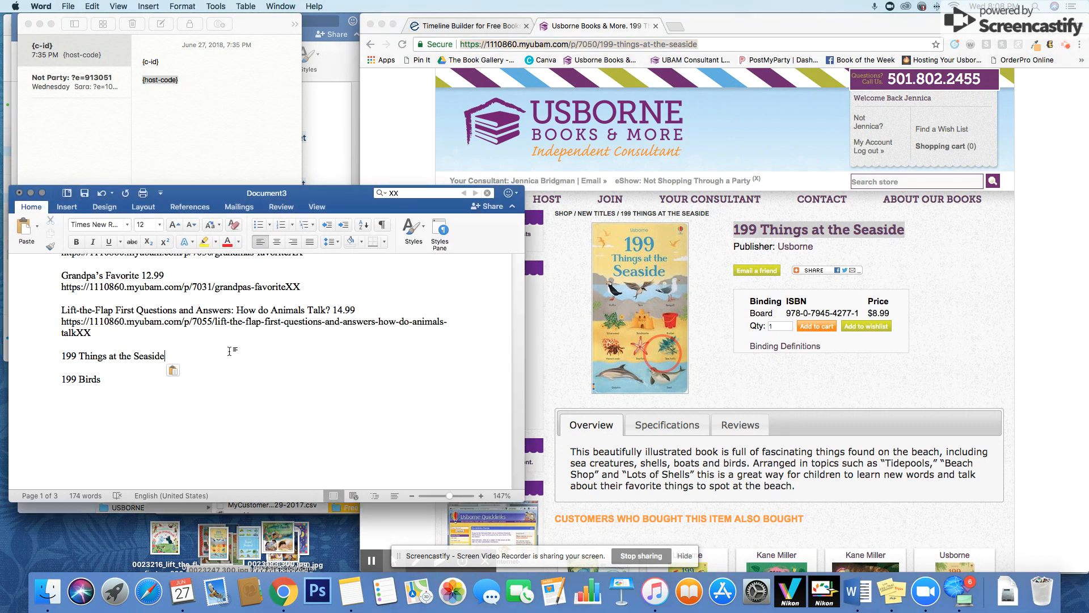
{"action": "type", "text": "8.99"}
{"action": "key", "text": "Return"}
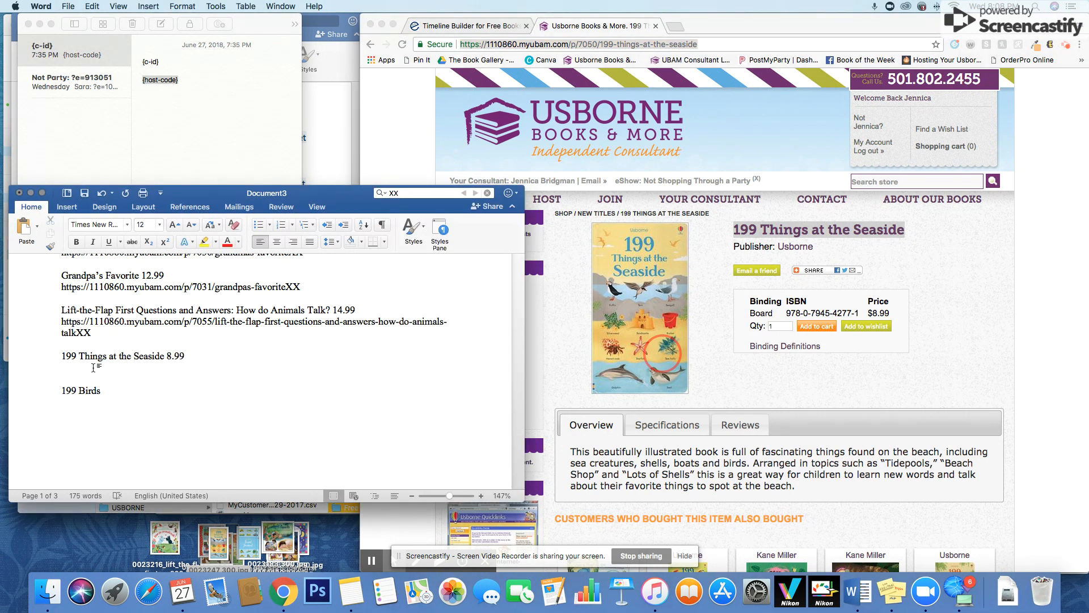
{"action": "right_click", "coordinate": [93, 367]}
{"action": "left_click", "coordinate": [112, 393]}
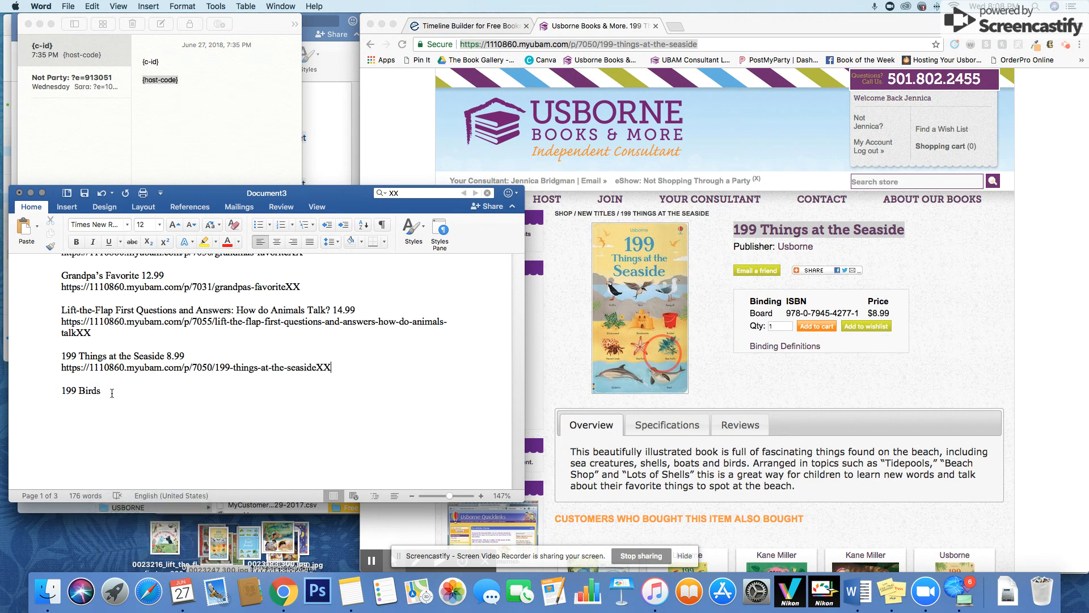
Search the store for "199 Birds", open that book's page, and save its cover image to the desktop.
{"action": "left_click", "coordinate": [933, 182]}
{"action": "left_click", "coordinate": [932, 181]}
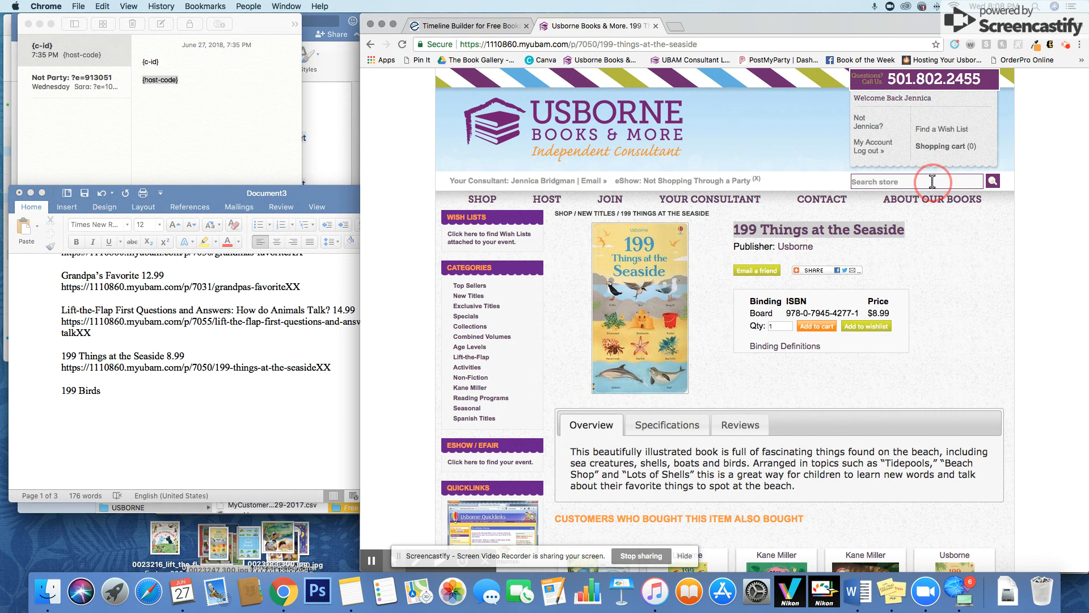
{"action": "type", "text": "199 birds"}
{"action": "left_click", "coordinate": [943, 199]}
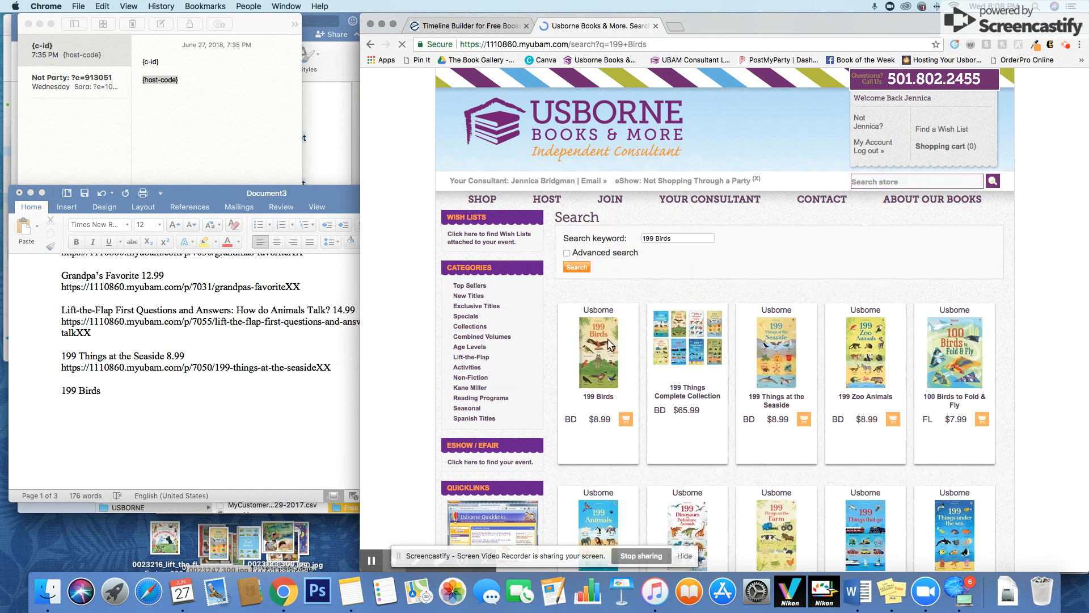
{"action": "left_click", "coordinate": [603, 347]}
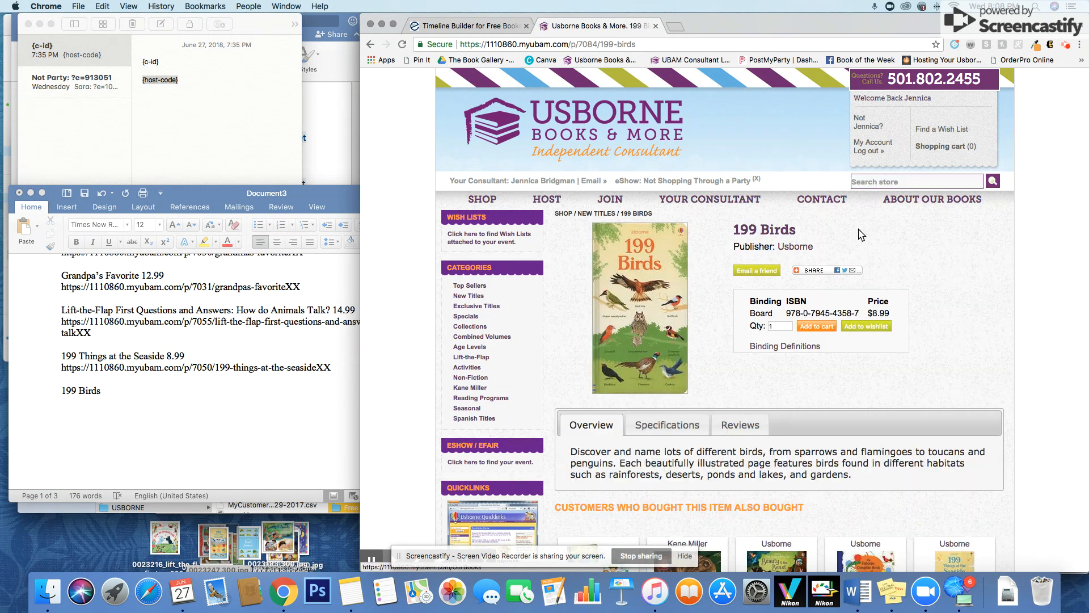
{"action": "left_click_drag", "start_coordinate": [661, 283], "coordinate": [229, 532]}
Paste the 199 Birds page's web address below its title in Word, ending with XX, and add the price 8.99 after the title.
{"action": "left_click", "coordinate": [817, 304]}
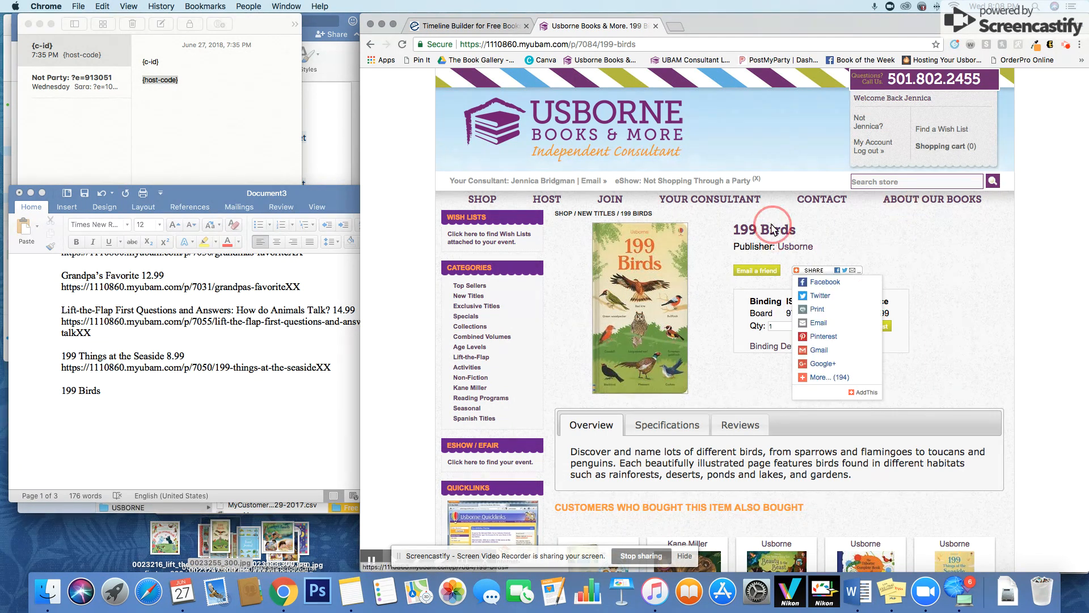
{"action": "left_click", "coordinate": [621, 44]}
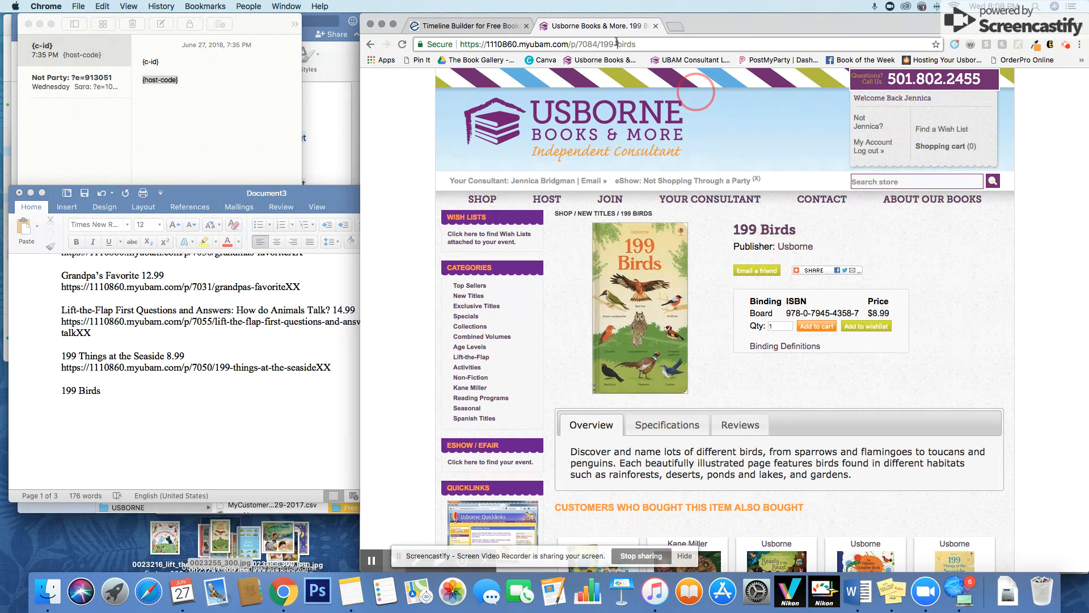
{"action": "right_click", "coordinate": [621, 43]}
{"action": "left_click", "coordinate": [636, 57]}
{"action": "left_click", "coordinate": [106, 397]}
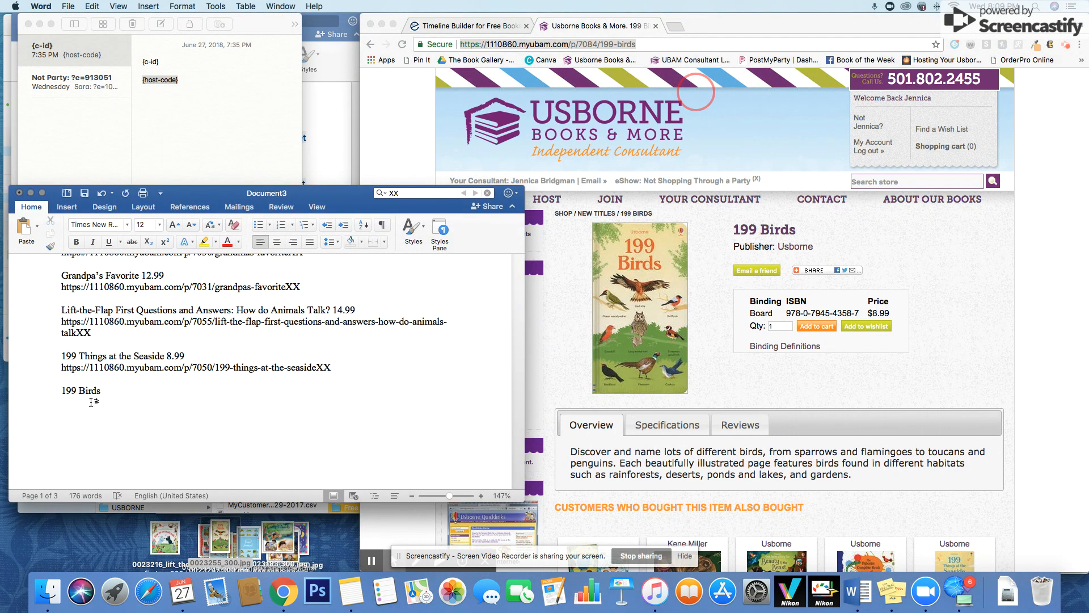
{"action": "right_click", "coordinate": [93, 401]}
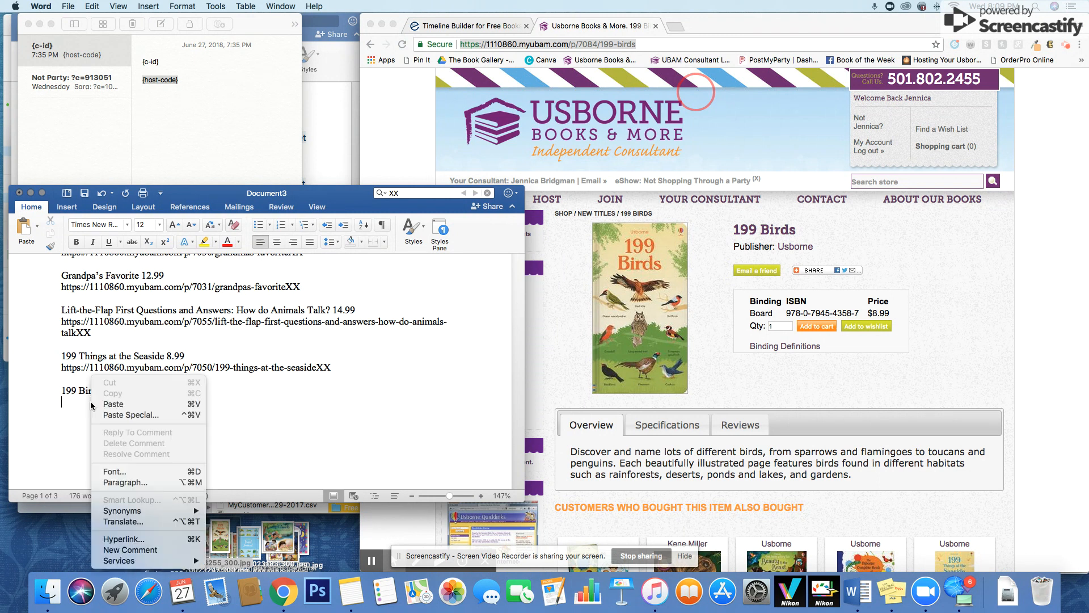
{"action": "left_click", "coordinate": [113, 404]}
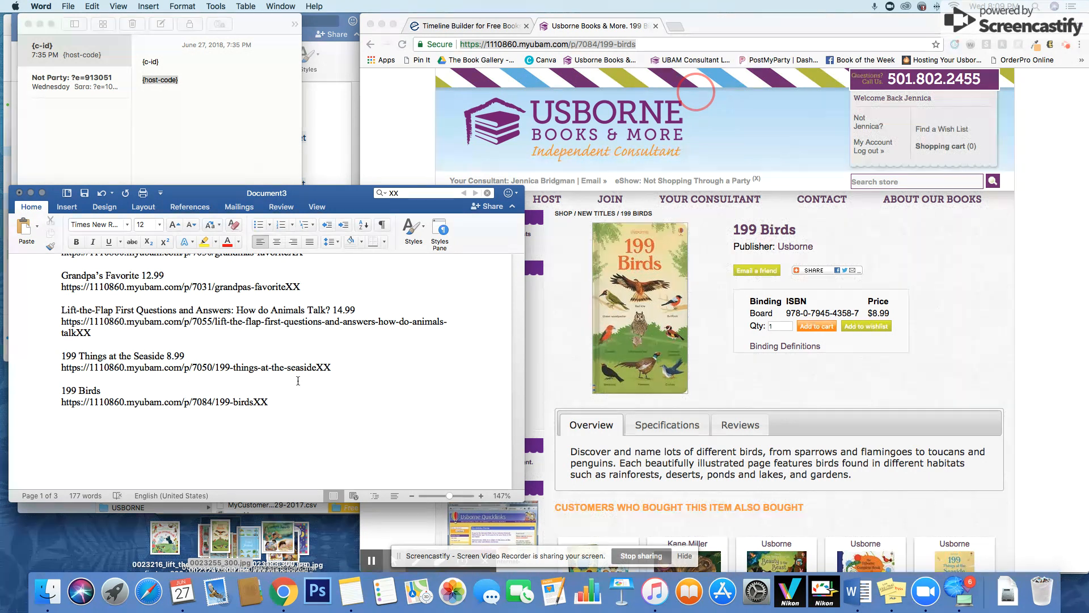
{"action": "type", "text": ".99"}
Go back to the store page for 199 Things at the Seaside and save its cover image to the desktop again.
{"action": "left_click", "coordinate": [831, 255]}
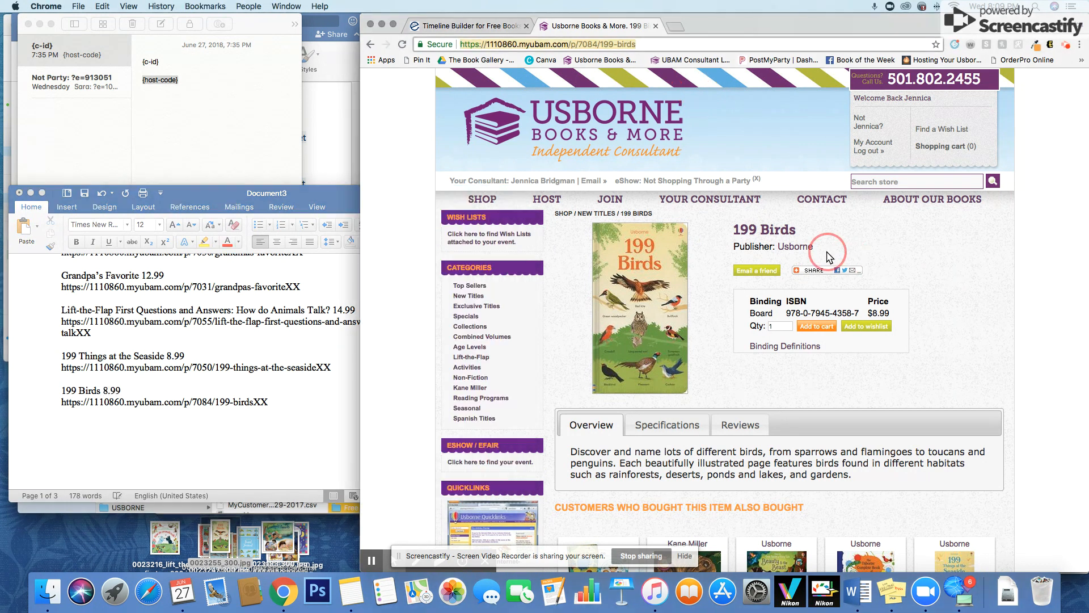
{"action": "scroll", "coordinate": [832, 257], "scroll_direction": "left", "scroll_amount": 5}
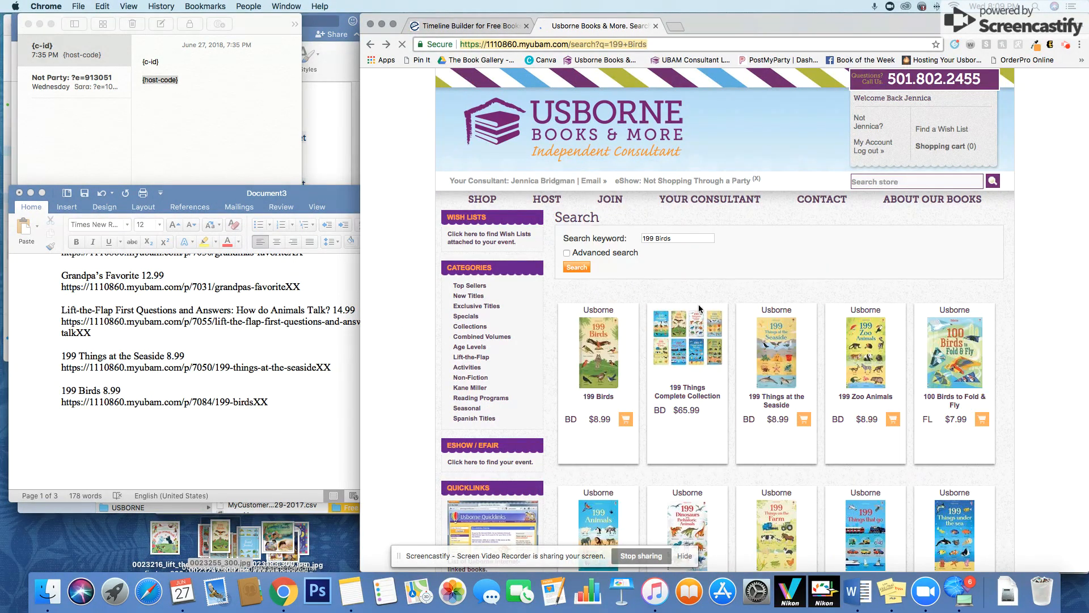
{"action": "scroll", "coordinate": [692, 282], "scroll_direction": "left", "scroll_amount": 5}
{"action": "left_click_drag", "start_coordinate": [622, 322], "coordinate": [226, 528]}
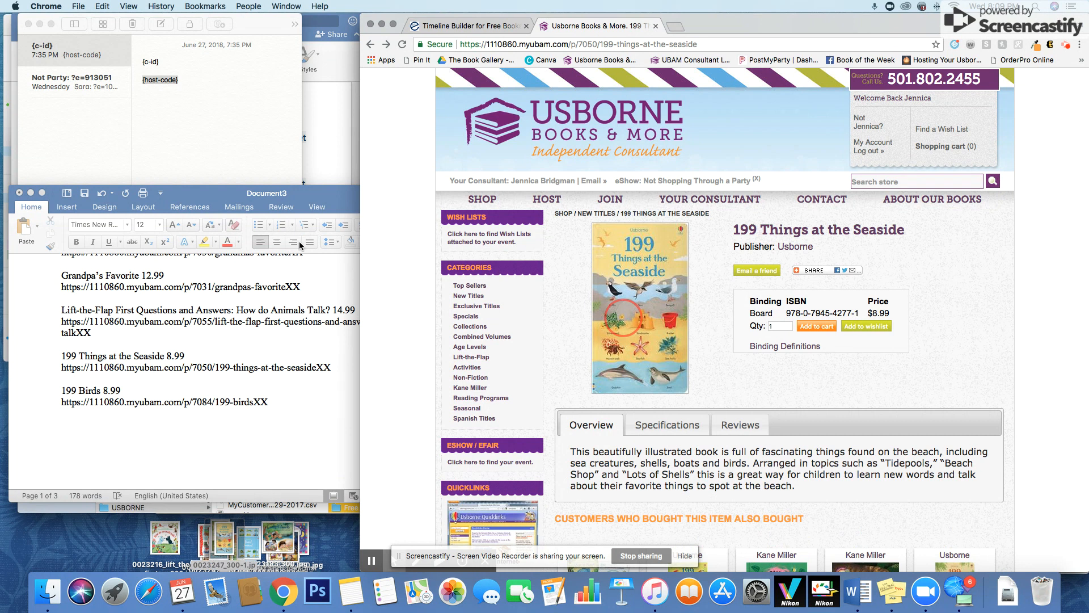
{"action": "left_click", "coordinate": [255, 440]}
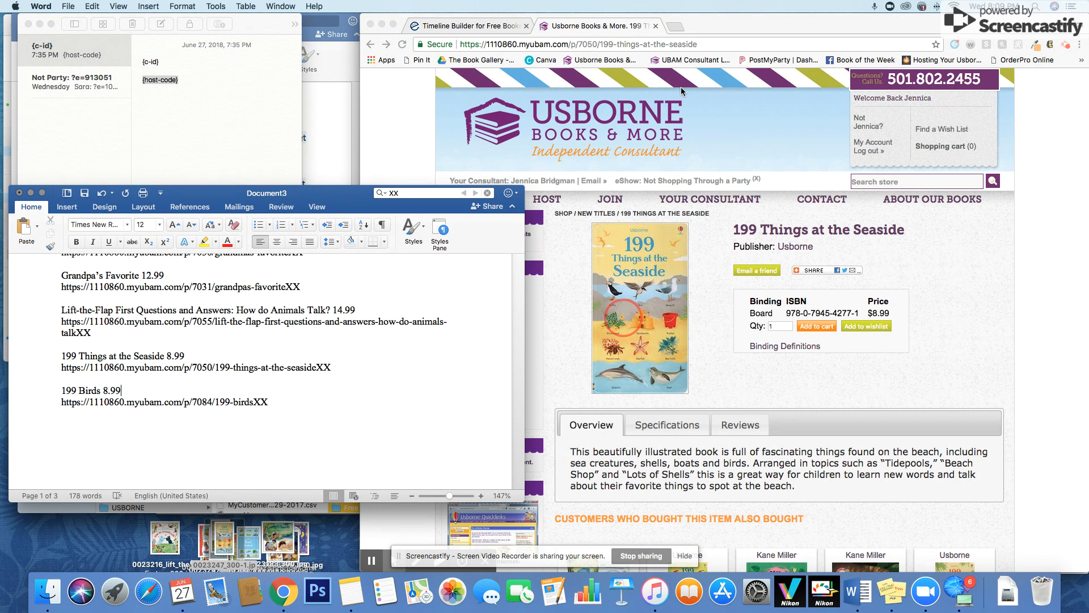
Check the {c-id} and {host-code} link formatting tips in Sqweee's new product form against the links collected in Word.
{"action": "left_click", "coordinate": [488, 26]}
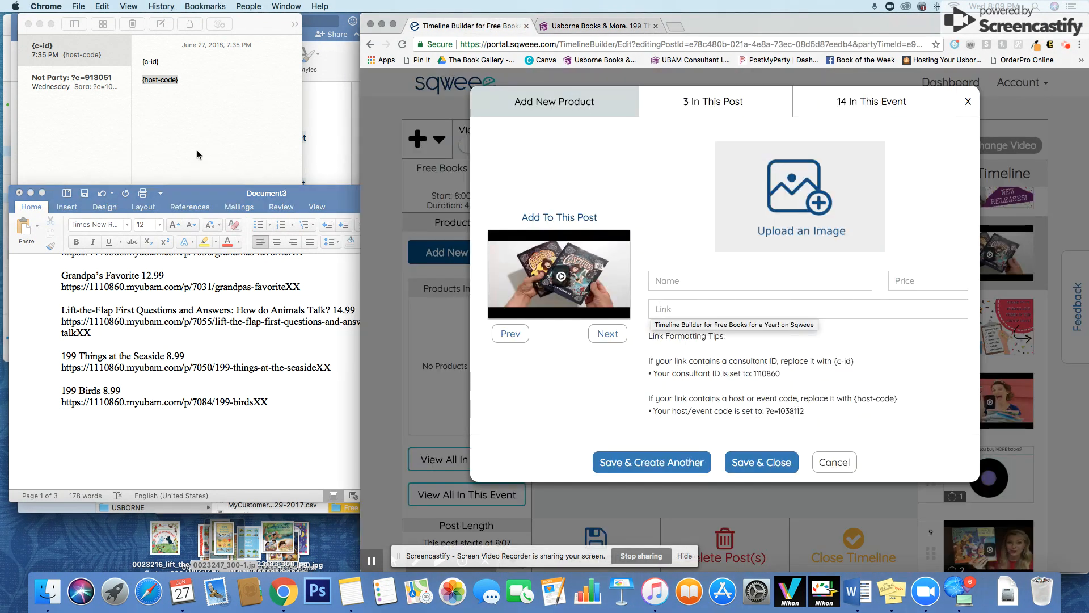
{"action": "left_click", "coordinate": [851, 363]}
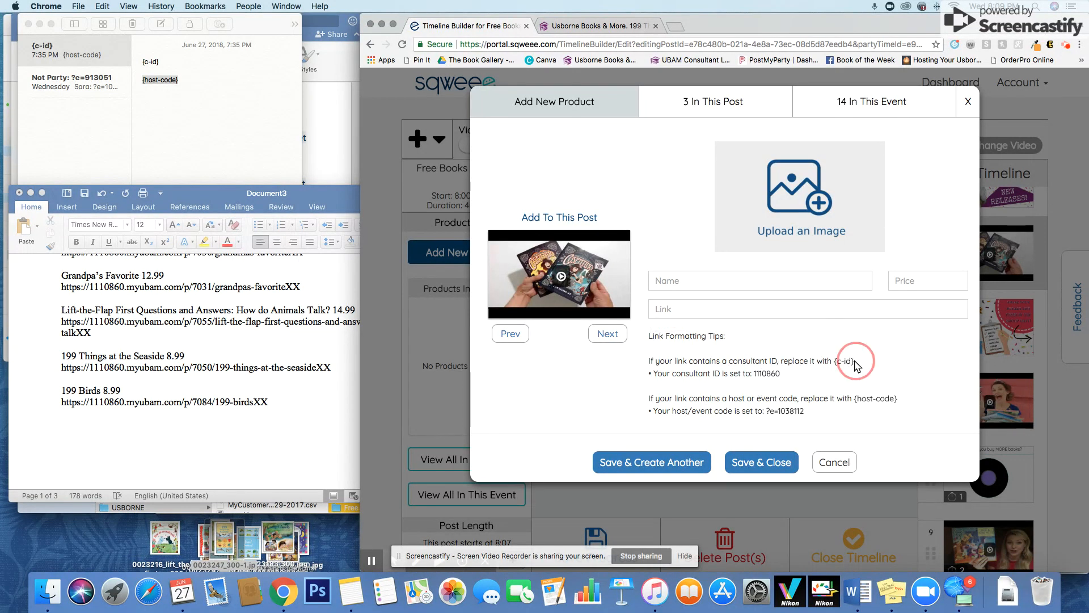
{"action": "left_click", "coordinate": [870, 399]}
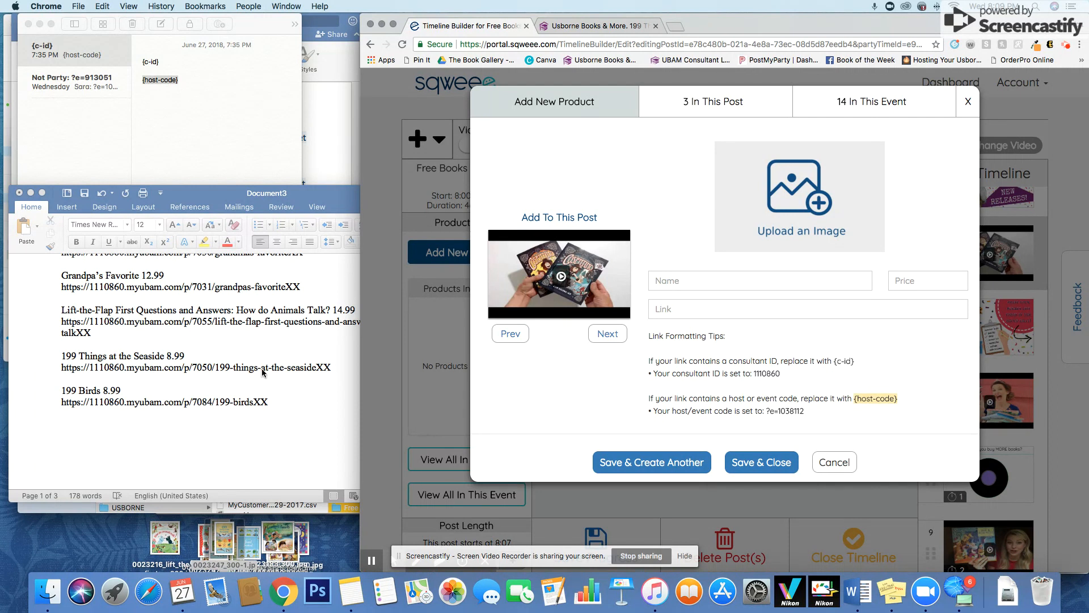
{"action": "left_click", "coordinate": [291, 407]}
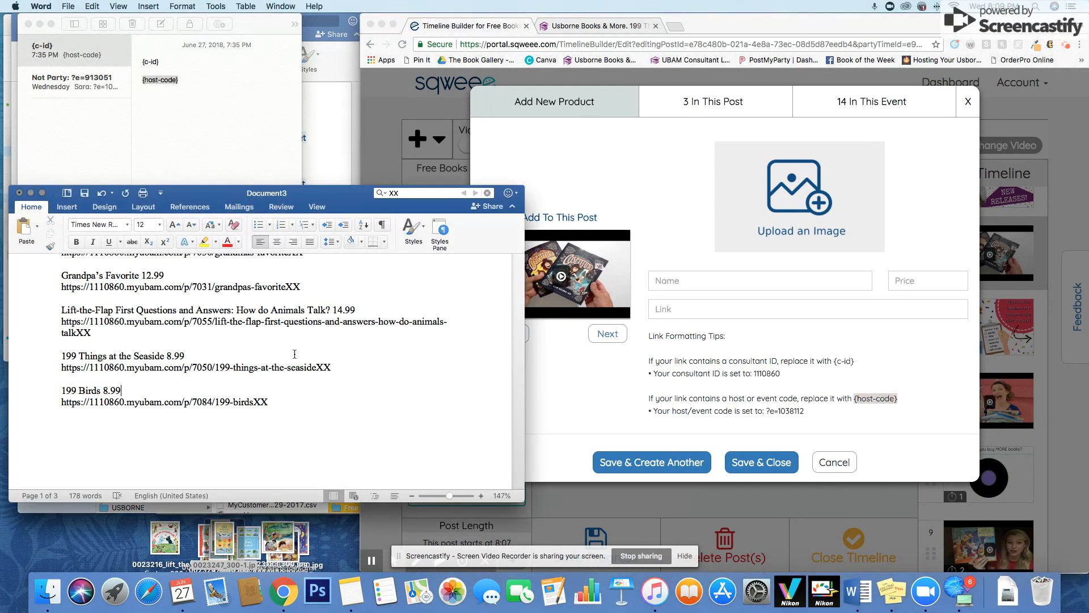
{"action": "scroll", "coordinate": [293, 353], "scroll_direction": "up", "scroll_amount": 15}
{"action": "scroll", "coordinate": [294, 352], "scroll_direction": "down", "scroll_amount": 15}
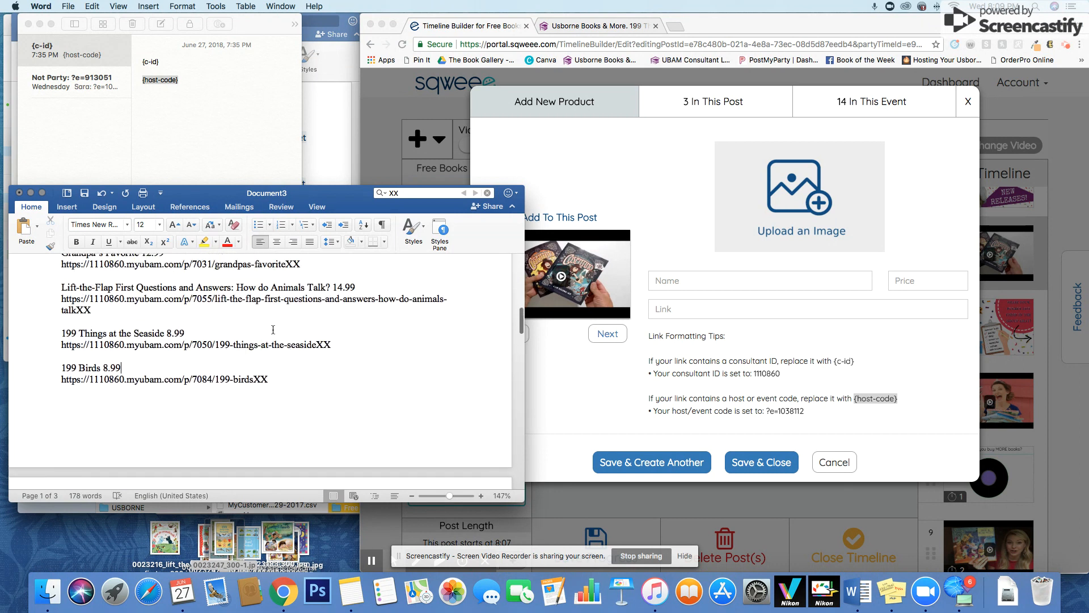
{"action": "scroll", "coordinate": [324, 347], "scroll_direction": "up", "scroll_amount": 1}
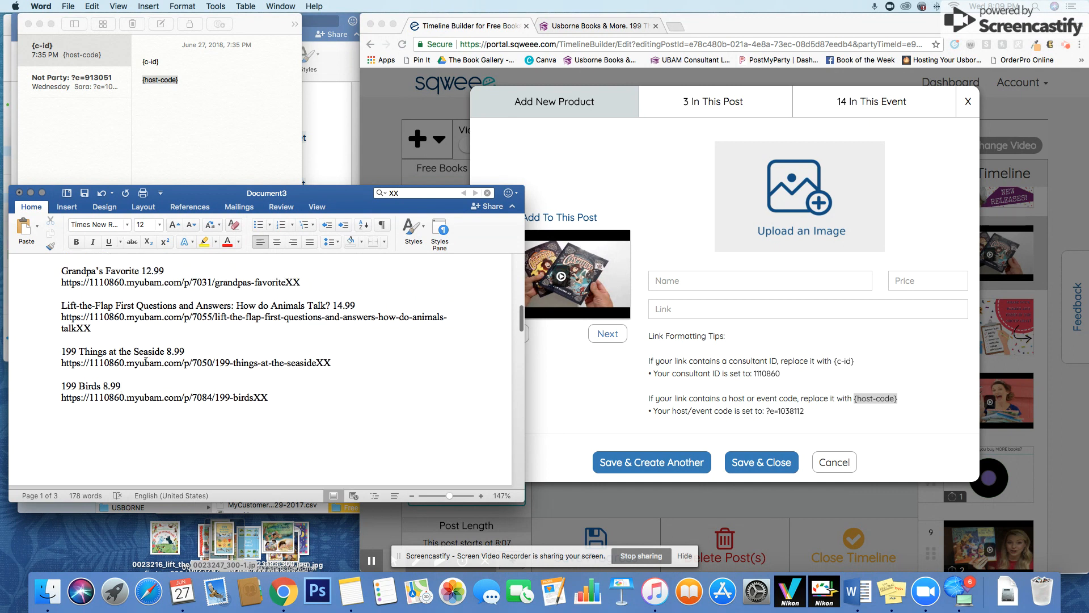
Open Find and Replace in the Word document and search for the consultant ID used in the links.
{"action": "key", "text": "ctrl+h"}
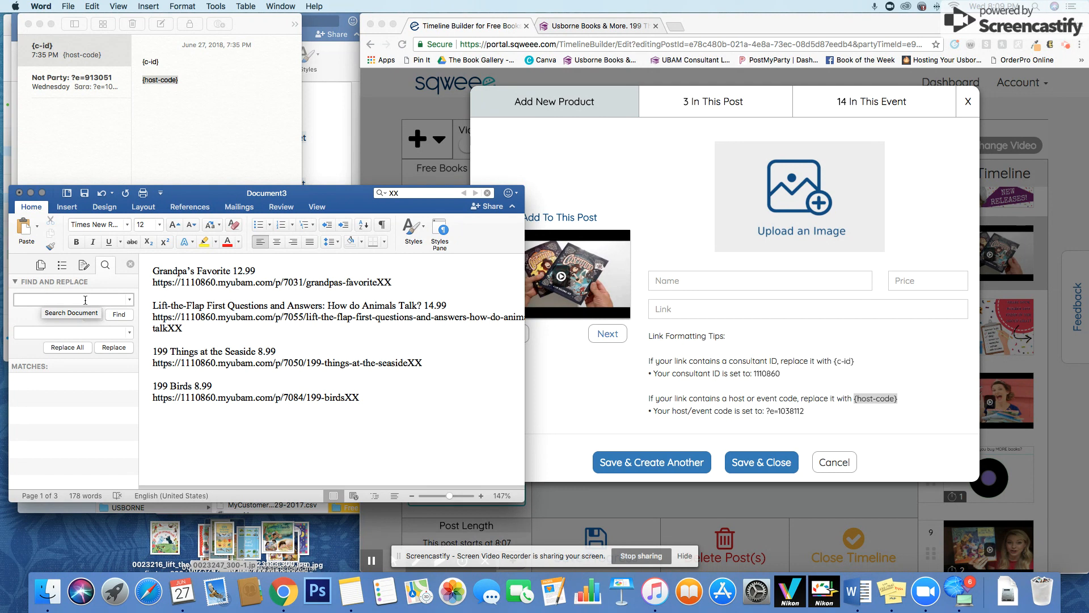
{"action": "mouse_move", "coordinate": [214, 316]}
{"action": "left_mouse_down"}
{"action": "mouse_move", "coordinate": [182, 316]}
{"action": "mouse_move", "coordinate": [209, 318]}
{"action": "left_mouse_up"}
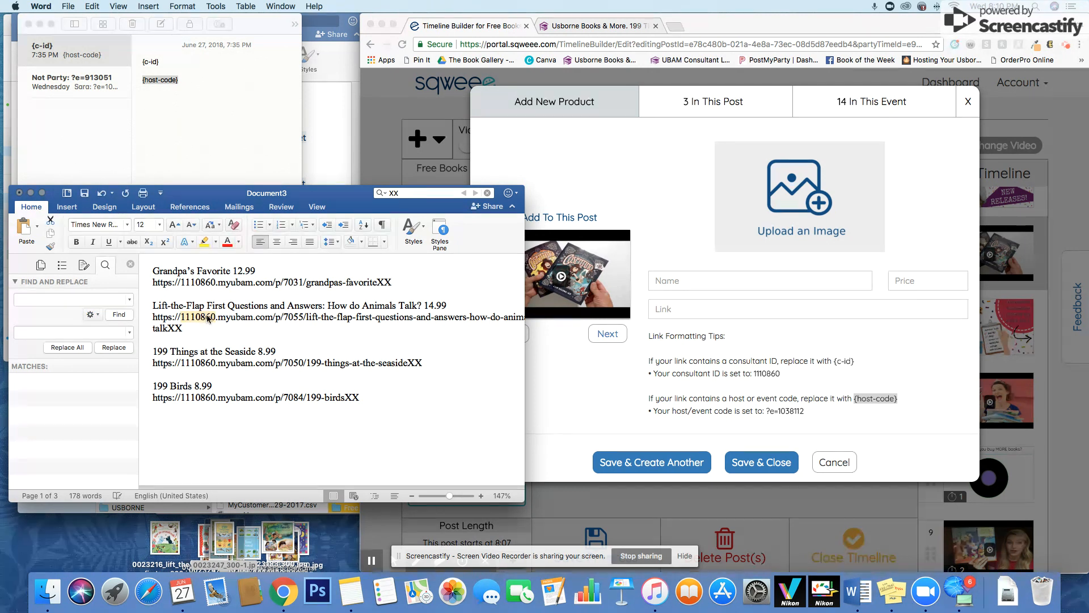
{"action": "left_click", "coordinate": [469, 408]}
{"action": "left_click", "coordinate": [83, 299]}
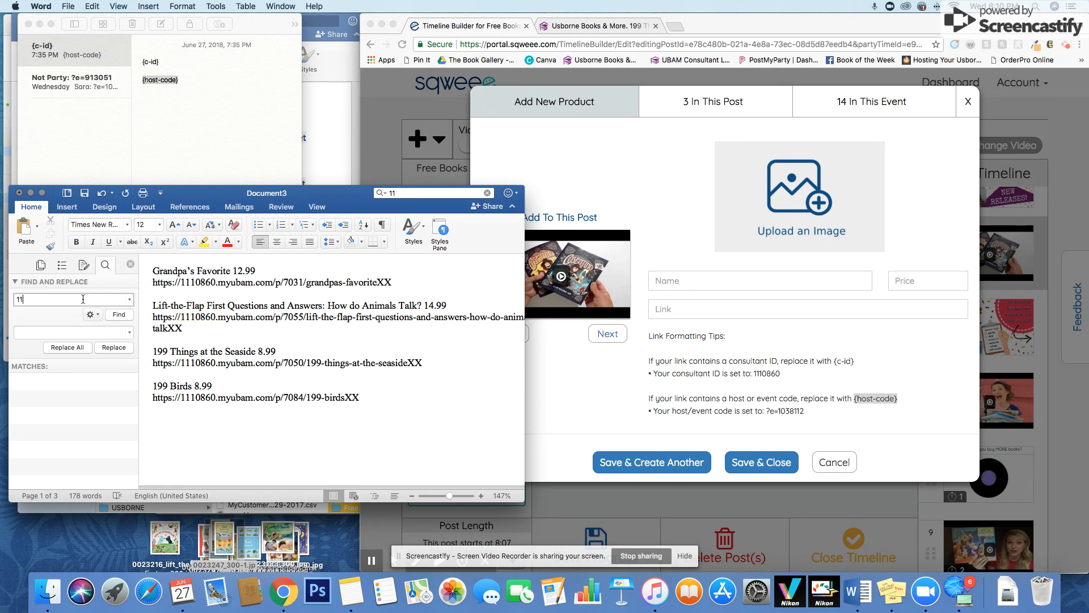
{"action": "type", "text": "1110860"}
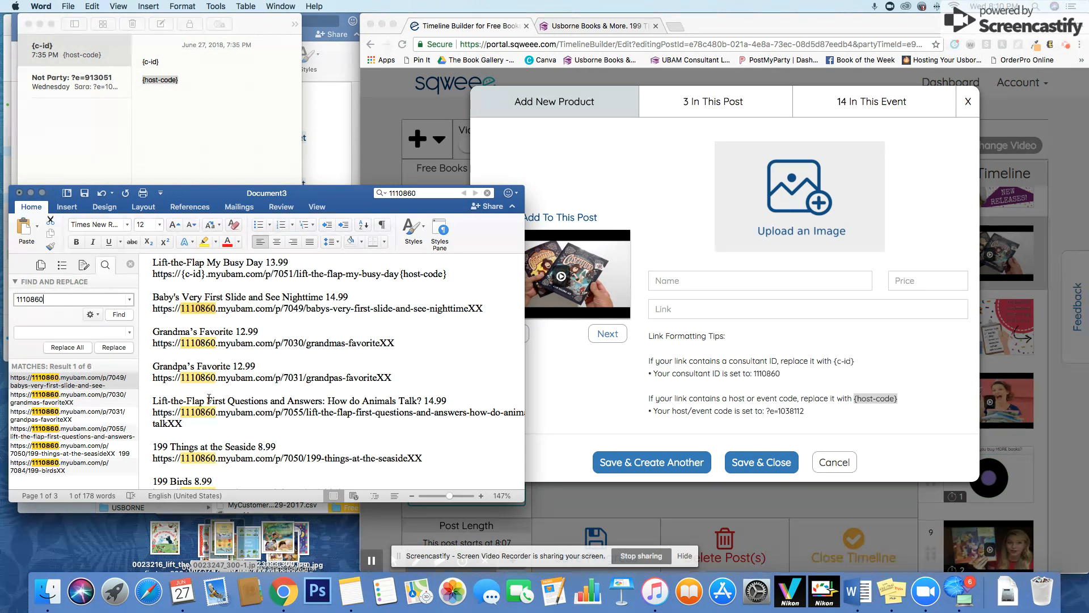
Replace all occurrences of the consultant ID with {c-id}, copied from the note.
{"action": "left_click", "coordinate": [38, 330]}
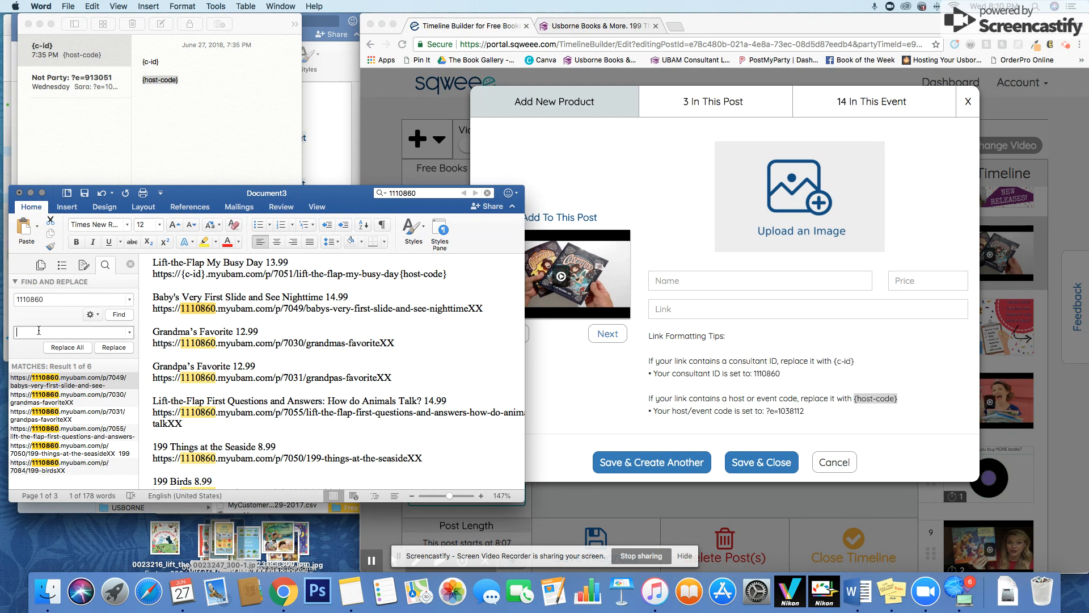
{"action": "left_click", "coordinate": [160, 62]}
{"action": "left_click_drag", "start_coordinate": [160, 61], "coordinate": [144, 63]}
{"action": "right_click", "coordinate": [151, 61]}
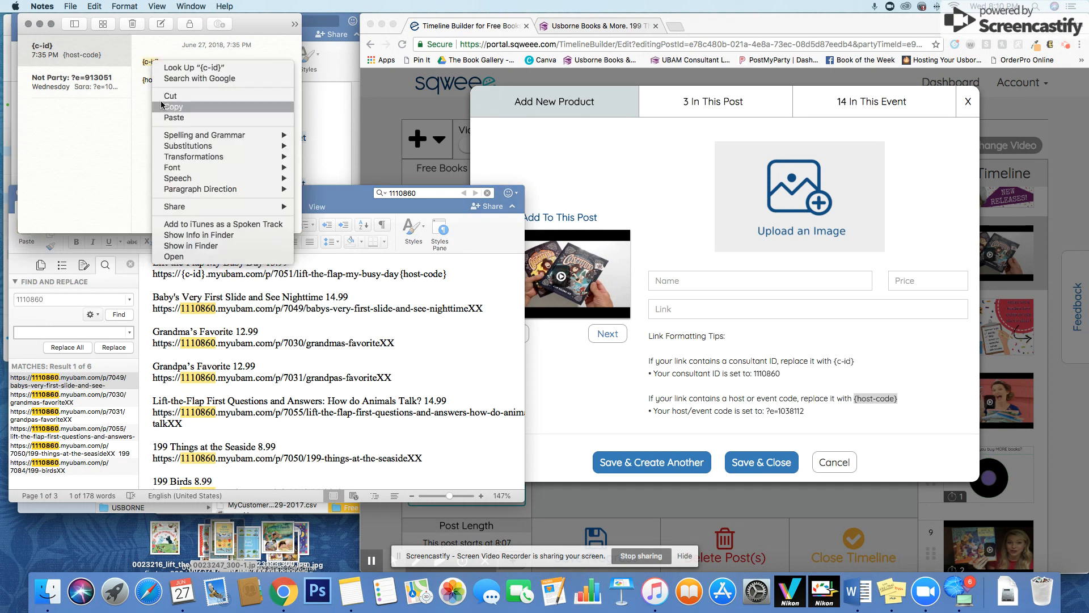
{"action": "left_click", "coordinate": [168, 108]}
{"action": "left_click", "coordinate": [39, 333]}
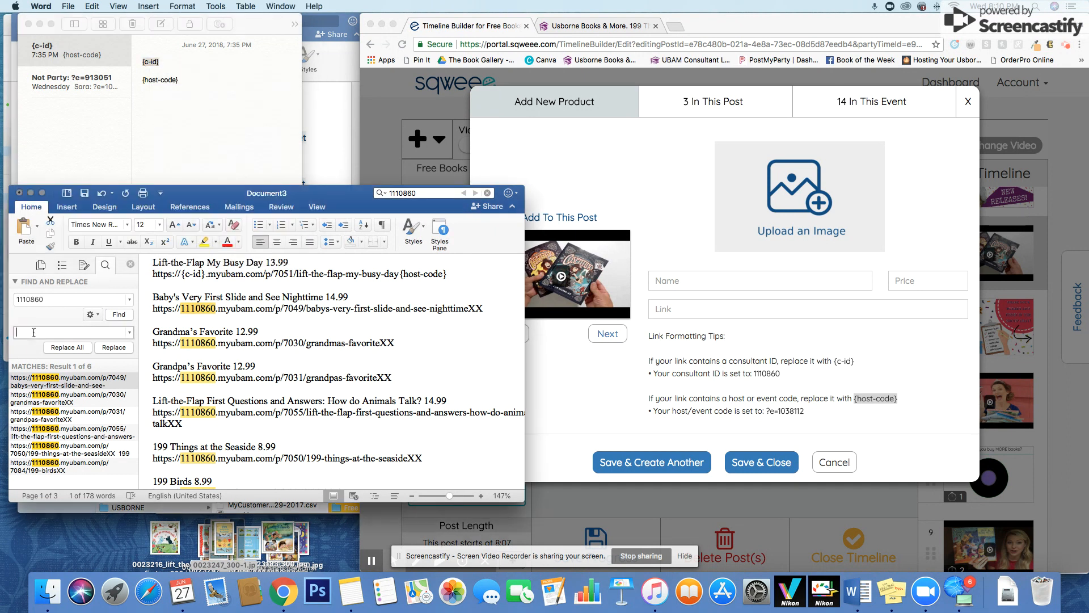
{"action": "right_click", "coordinate": [38, 335]}
{"action": "left_click", "coordinate": [49, 358]}
{"action": "left_click", "coordinate": [63, 347]}
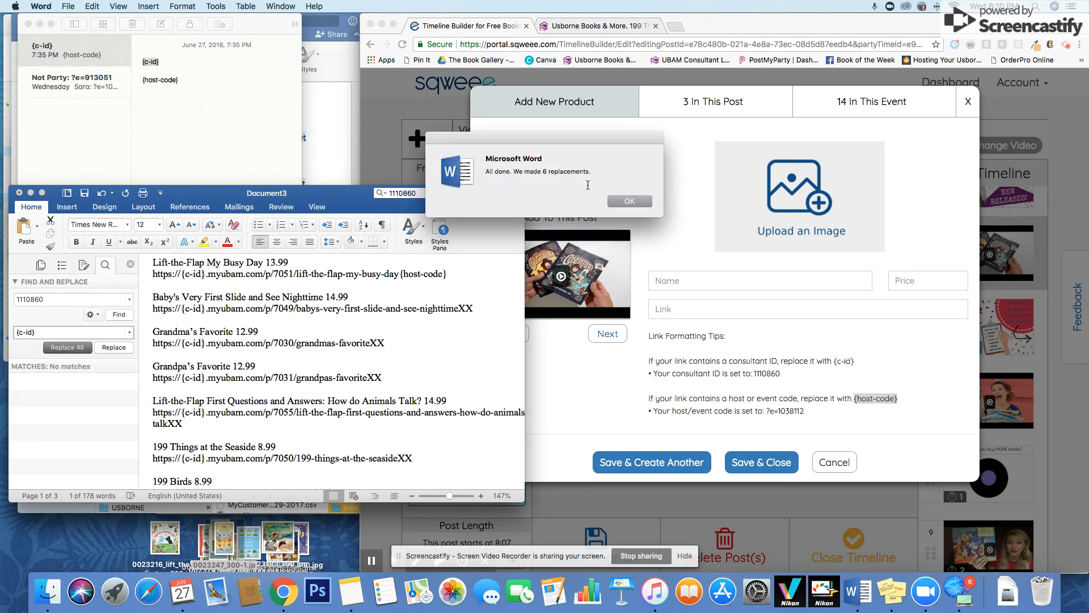
{"action": "left_click", "coordinate": [629, 201]}
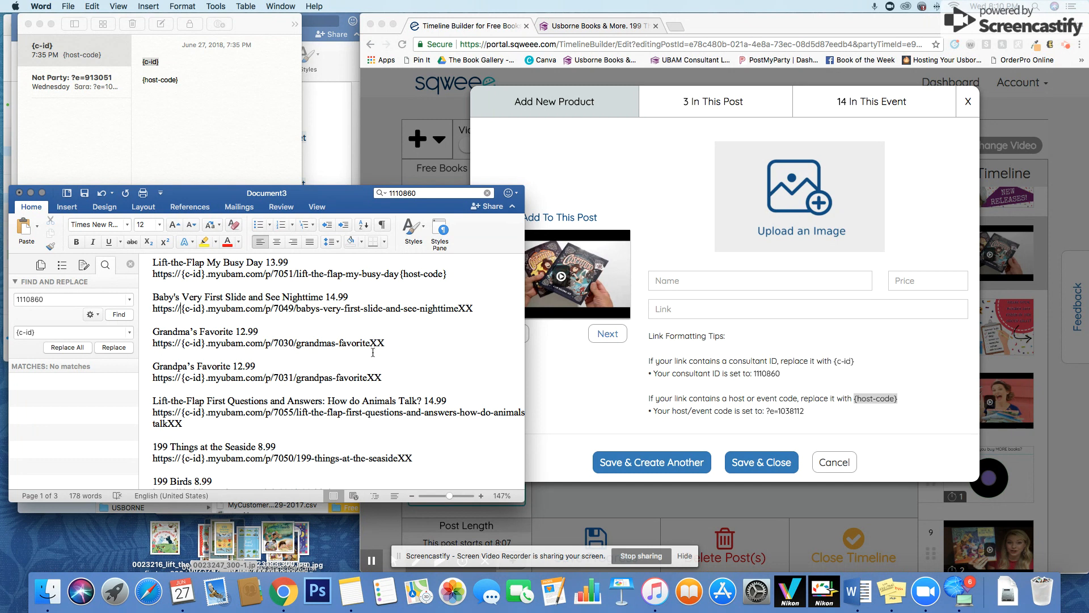
Search the document for XX and copy the {host-code} placeholder from the note.
{"action": "left_click", "coordinate": [59, 298]}
{"action": "type", "text": "XX"}
{"action": "left_click", "coordinate": [54, 330]}
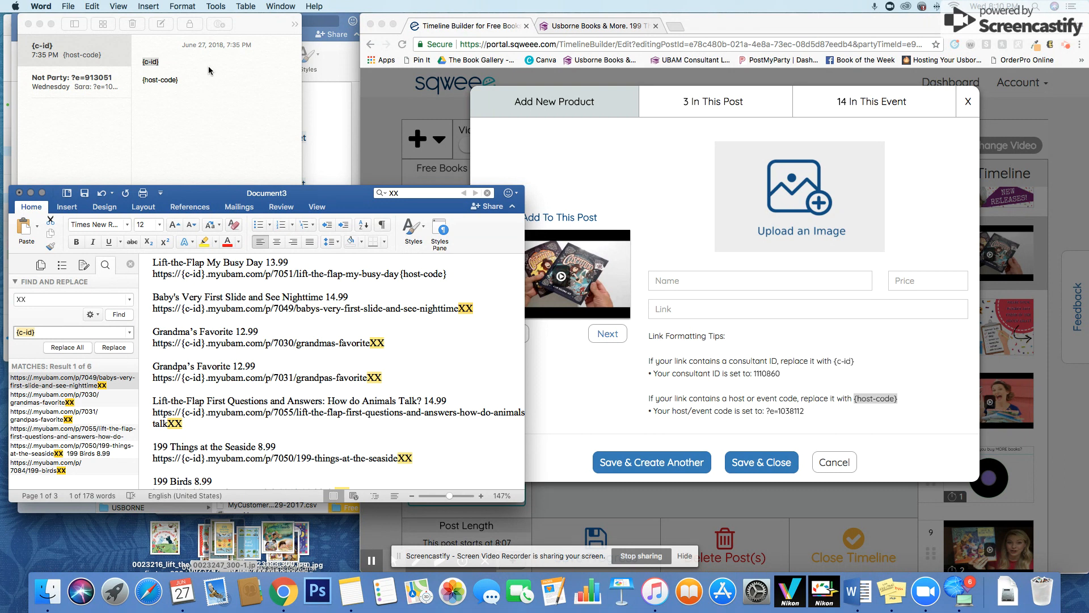
{"action": "left_click", "coordinate": [209, 70]}
{"action": "left_click_drag", "start_coordinate": [183, 80], "coordinate": [139, 80]}
{"action": "right_click", "coordinate": [161, 84]}
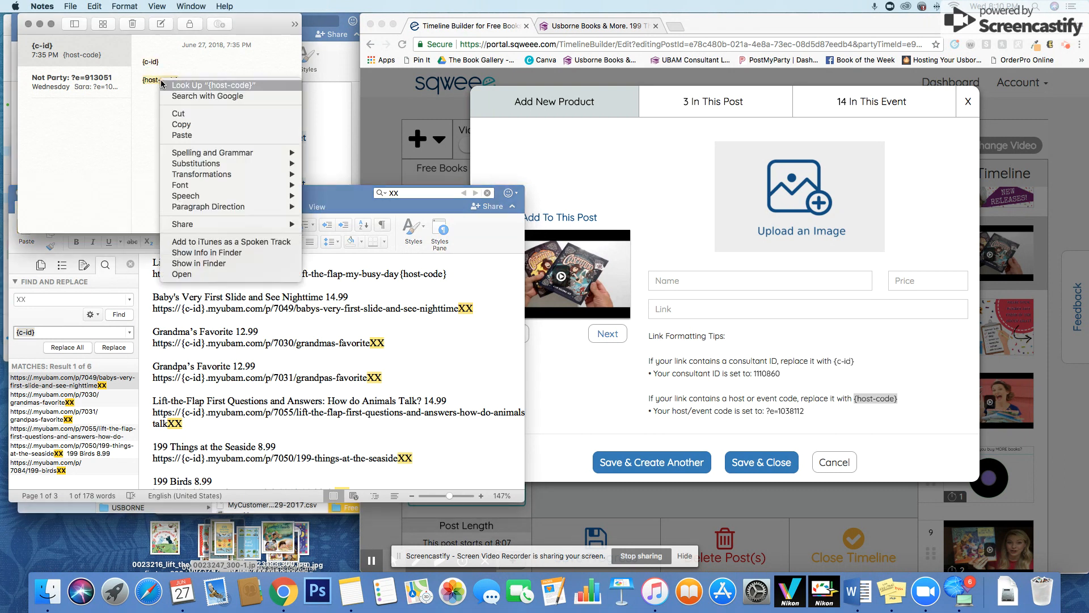
{"action": "left_click", "coordinate": [182, 124]}
Paste {host-code} over the previous replacement text and replace all occurrences of XX with it.
{"action": "left_click", "coordinate": [25, 332]}
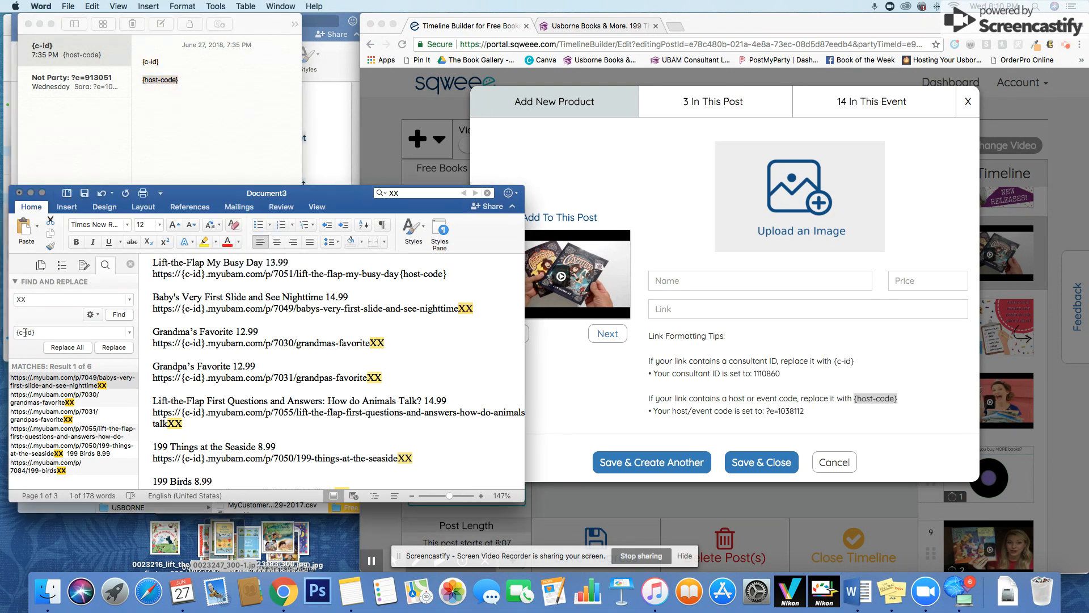
{"action": "right_click", "coordinate": [25, 333]}
{"action": "left_click", "coordinate": [38, 337]}
{"action": "left_click", "coordinate": [27, 334]}
{"action": "right_click", "coordinate": [25, 333]}
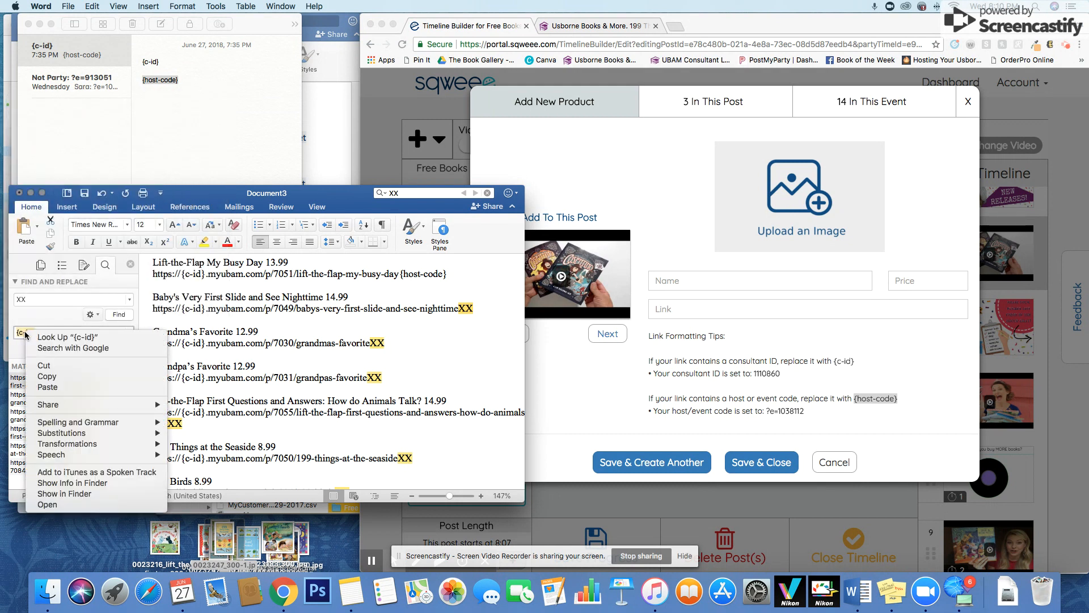
{"action": "left_click", "coordinate": [47, 387]}
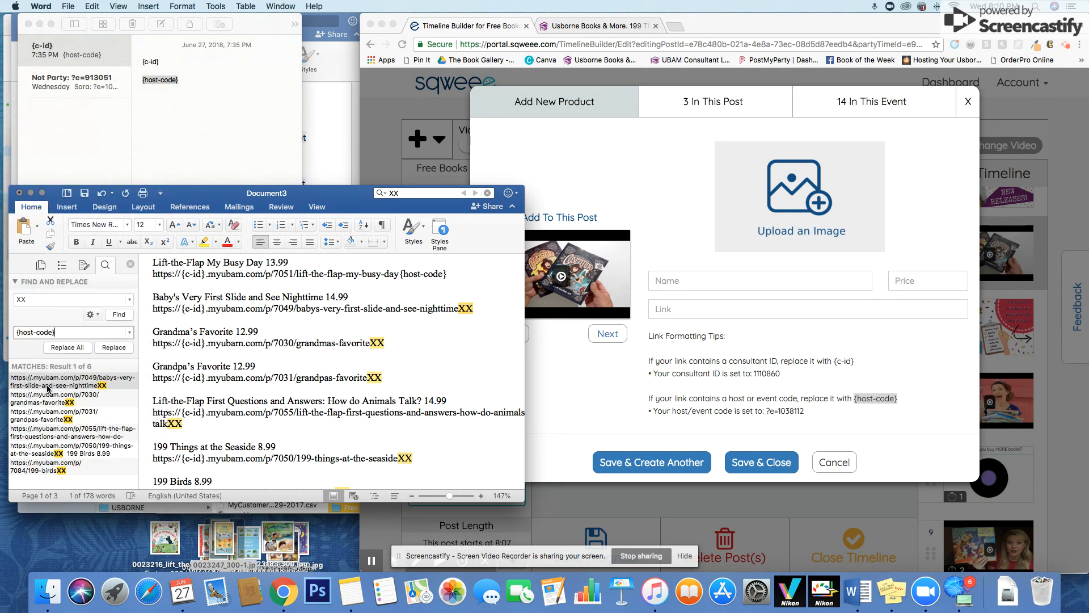
{"action": "left_click", "coordinate": [73, 346]}
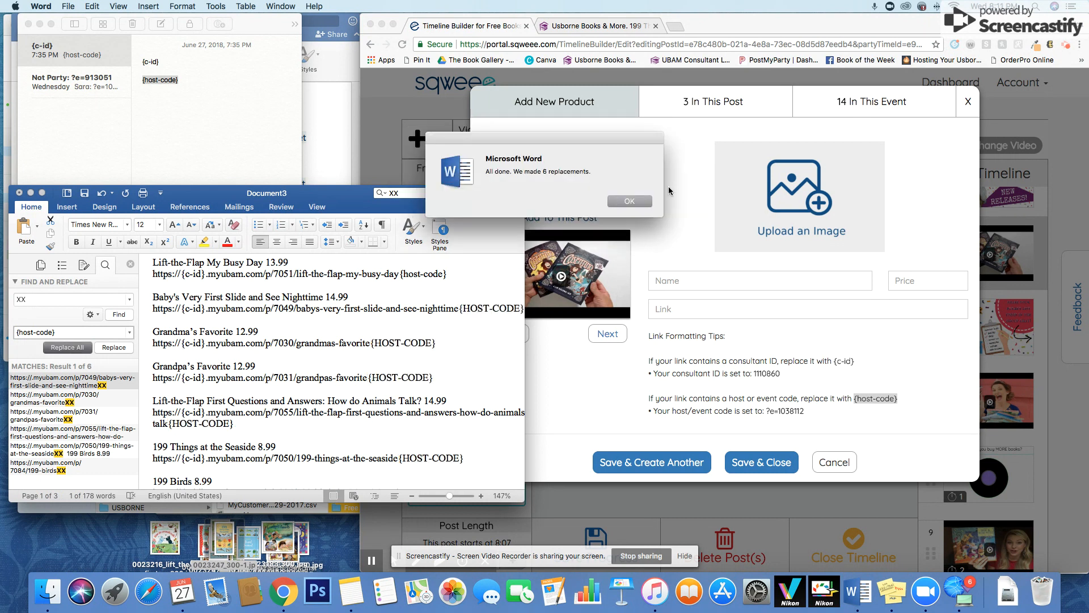
{"action": "left_click", "coordinate": [640, 200]}
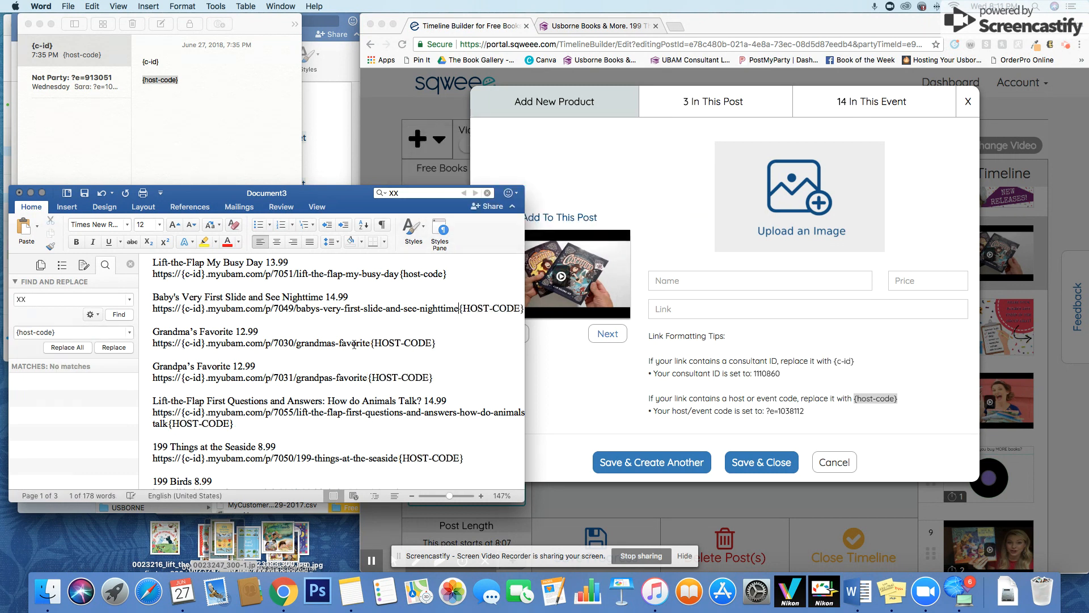
Review the {c-id} and {host-code} placeholders in the book links throughout the Word document.
{"action": "left_click", "coordinate": [443, 466]}
{"action": "scroll", "coordinate": [464, 401], "scroll_direction": "right", "scroll_amount": 1}
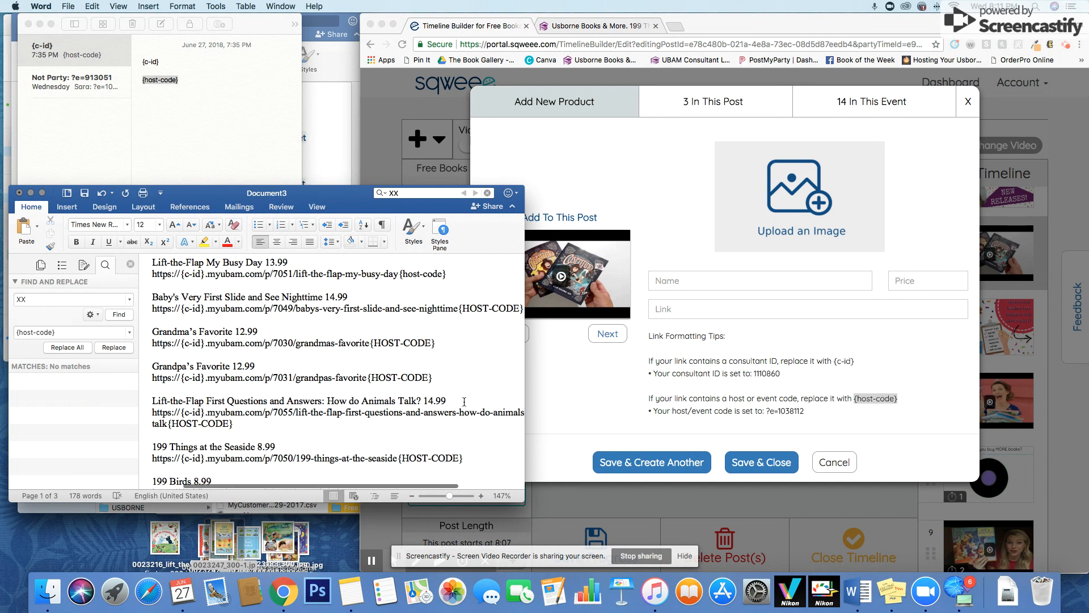
{"action": "left_click", "coordinate": [666, 239]}
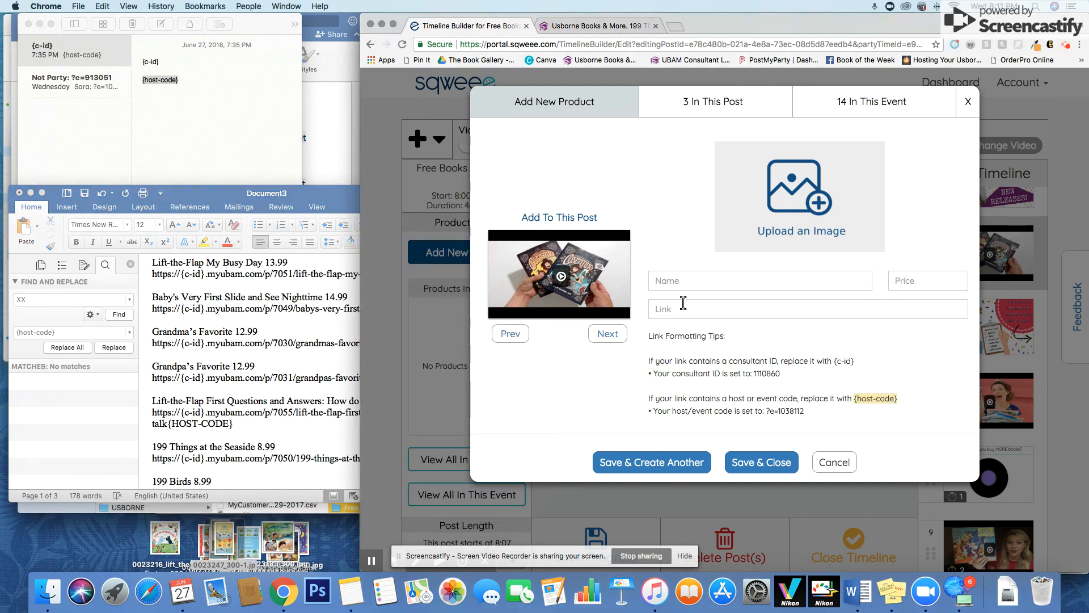
{"action": "left_click", "coordinate": [296, 193]}
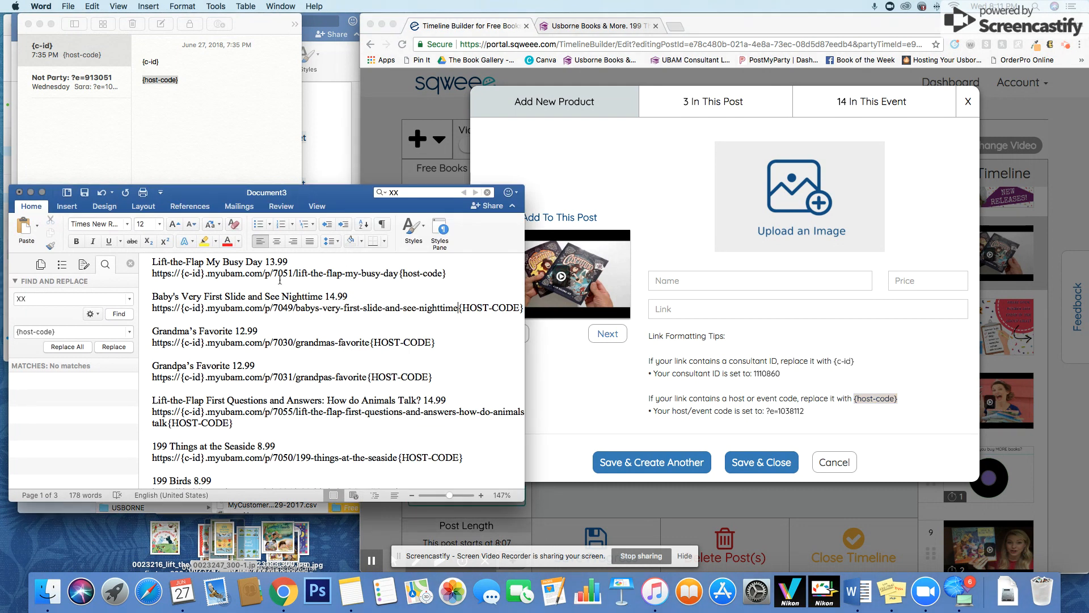
{"action": "scroll", "coordinate": [274, 326], "scroll_direction": "up", "scroll_amount": 3}
{"action": "scroll", "coordinate": [273, 327], "scroll_direction": "up", "scroll_amount": 4}
{"action": "scroll", "coordinate": [281, 327], "scroll_direction": "down", "scroll_amount": 5}
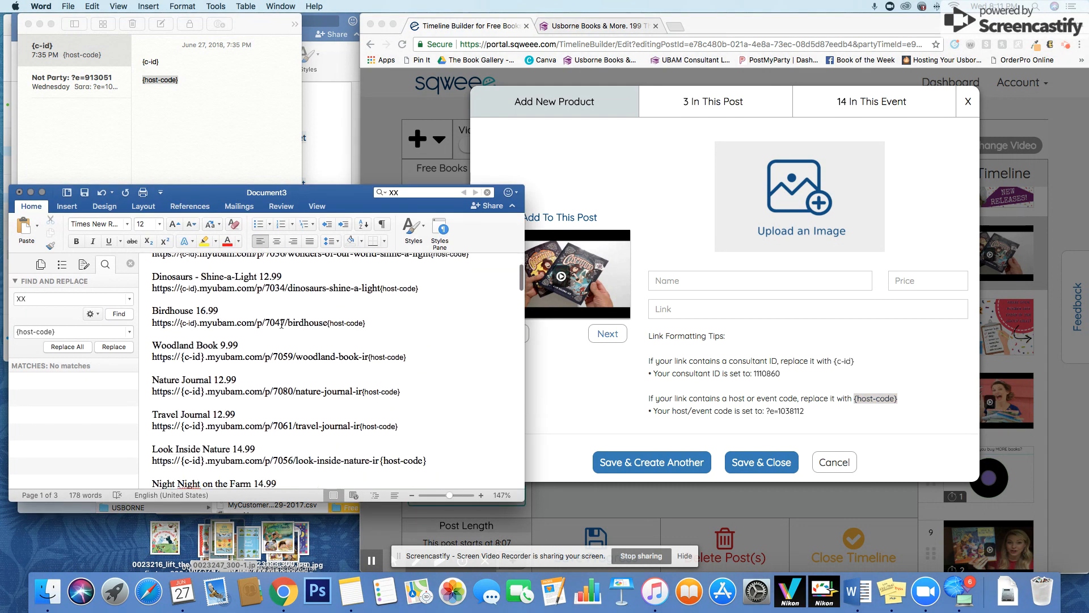
Switch to the Sqweee new product form in Chrome and upload 0023144_300.jpg from the Desktop as the product image.
{"action": "left_click", "coordinate": [806, 198]}
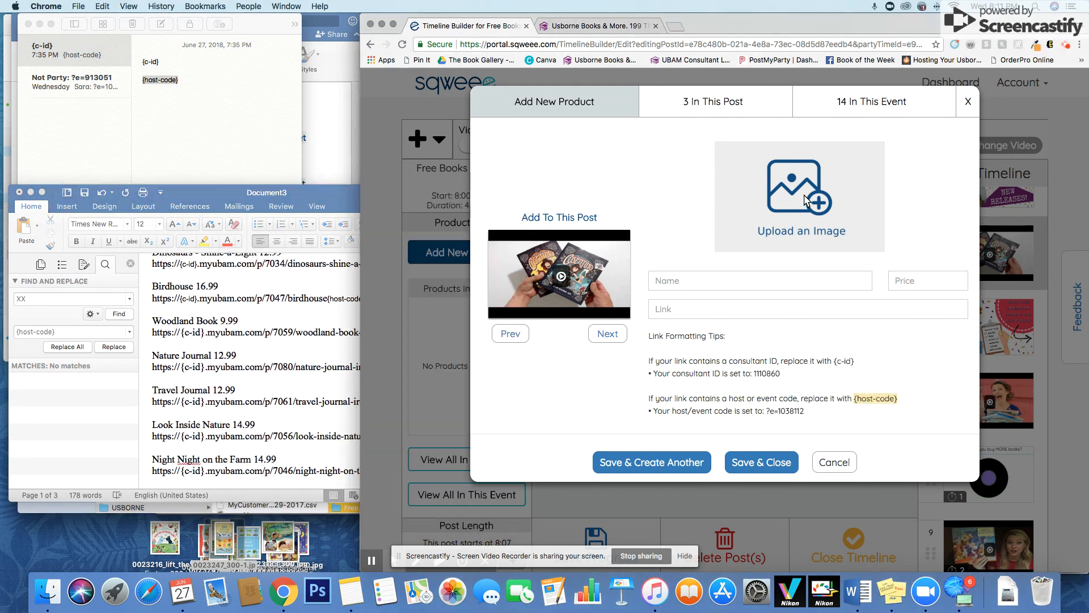
{"action": "left_click", "coordinate": [815, 208]}
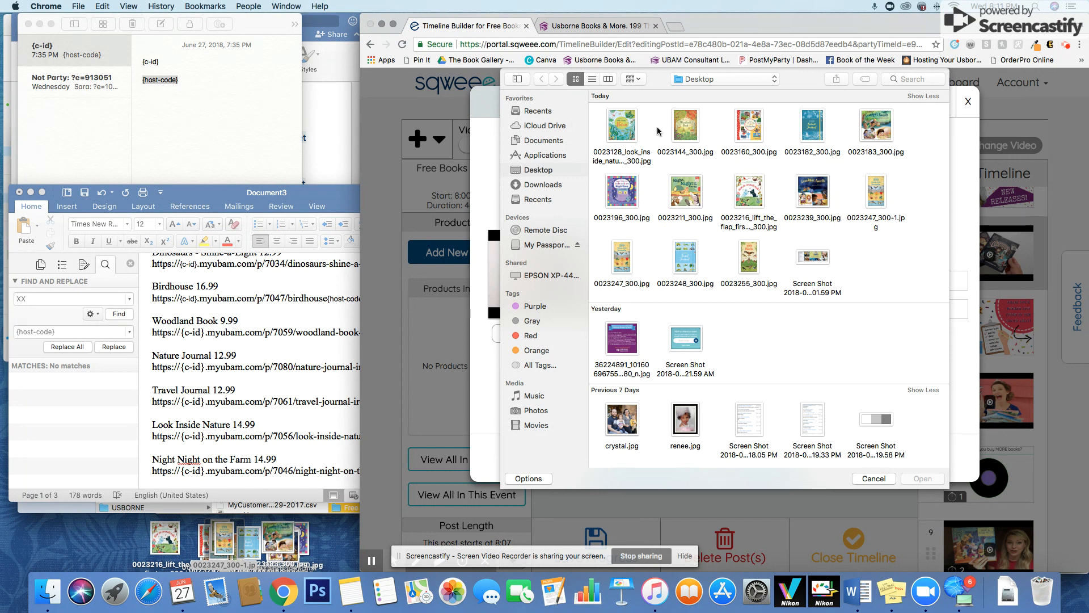
{"action": "left_click", "coordinate": [686, 136]}
{"action": "left_click", "coordinate": [916, 478]}
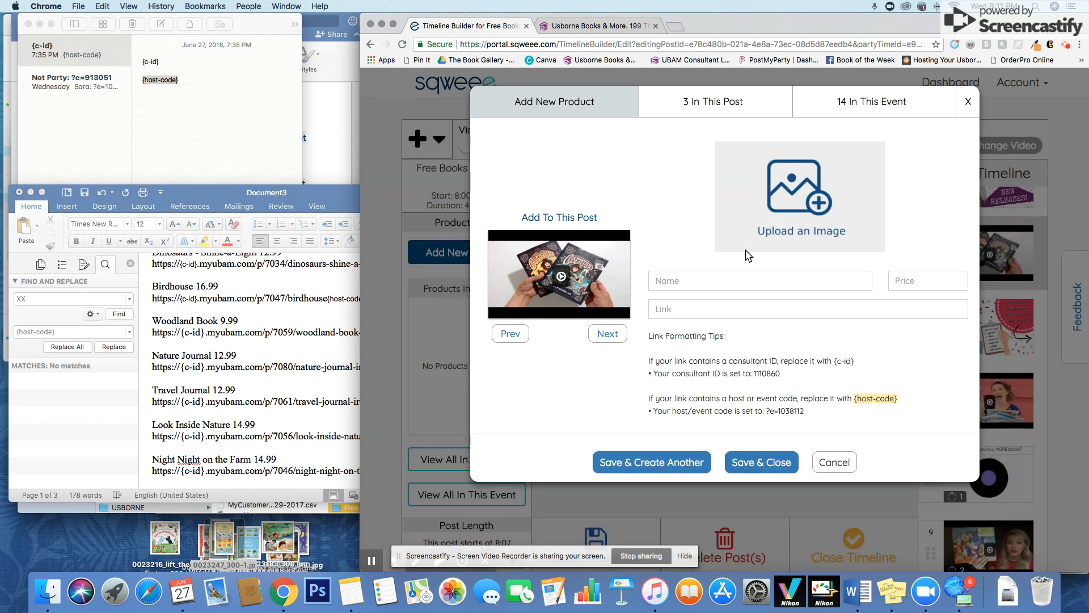
Copy the title Woodland Book from the Word document into the product name and set the price to 9.99.
{"action": "left_click", "coordinate": [215, 322]}
{"action": "left_click_drag", "start_coordinate": [195, 321], "coordinate": [153, 321]}
{"action": "right_click", "coordinate": [171, 321]}
{"action": "left_click", "coordinate": [680, 280]}
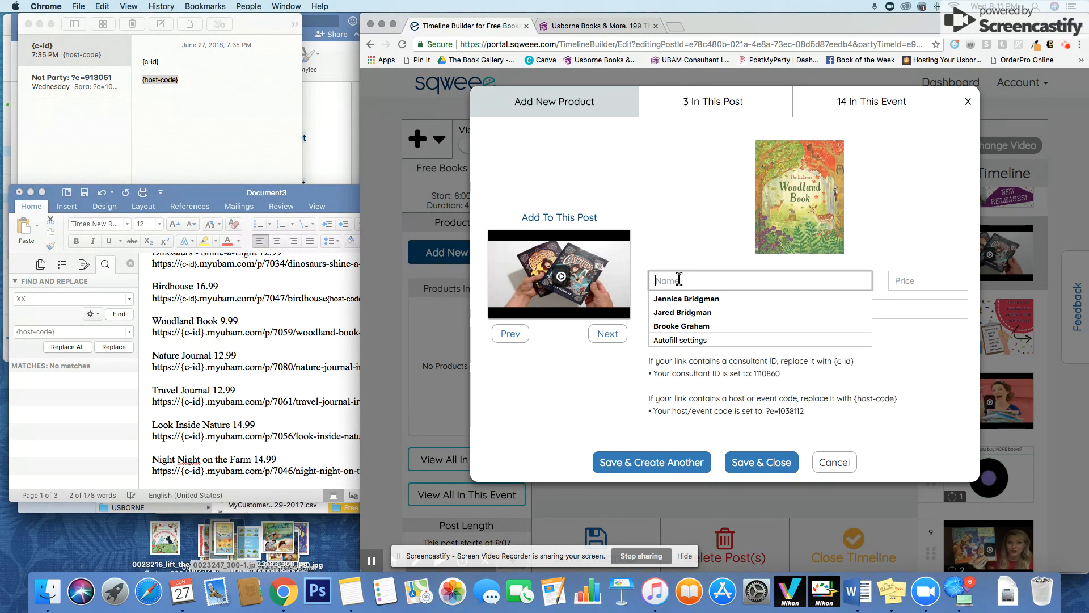
{"action": "right_click", "coordinate": [679, 279]}
{"action": "left_click", "coordinate": [716, 352]}
{"action": "left_click", "coordinate": [726, 282]}
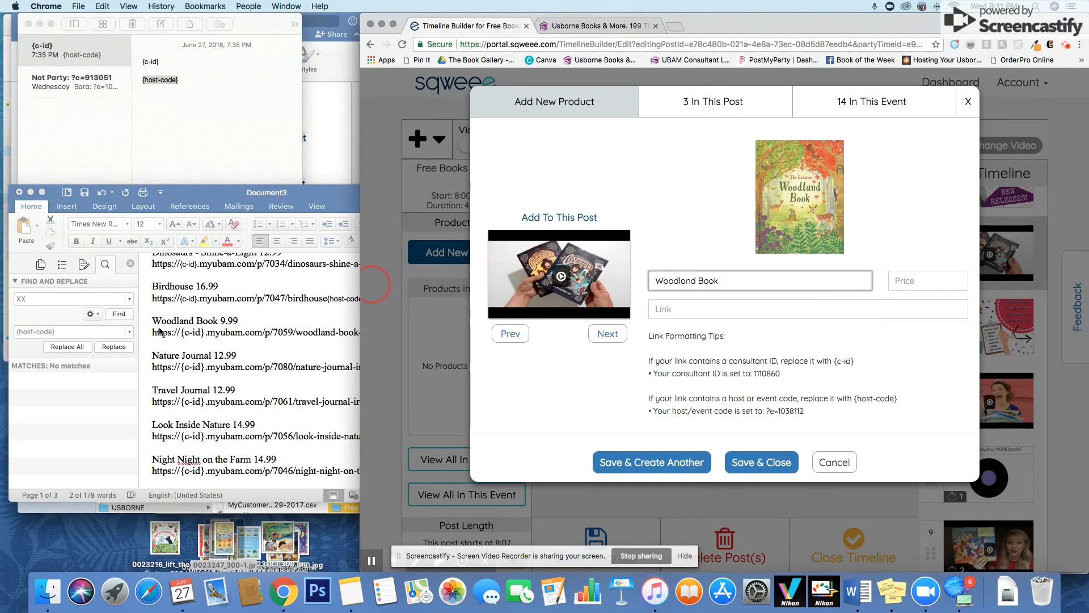
{"action": "left_click", "coordinate": [776, 283]}
{"action": "left_click", "coordinate": [929, 278]}
{"action": "type", "text": "9.99"}
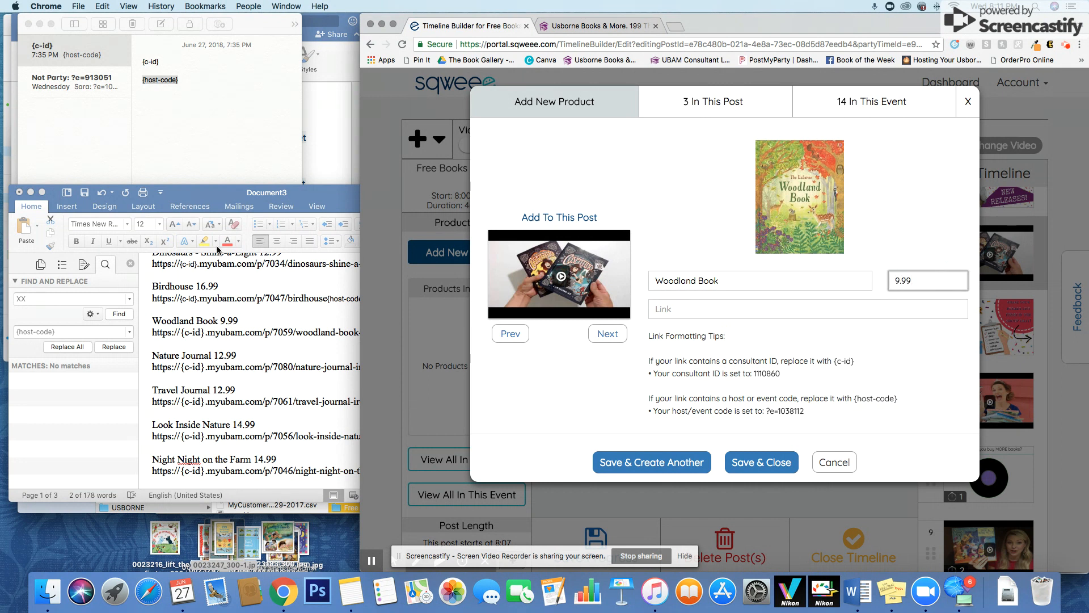
Copy the Woodland Book link from the Word document into the product link, then save the product and start another one.
{"action": "left_click", "coordinate": [243, 318]}
{"action": "left_click_drag", "start_coordinate": [409, 333], "coordinate": [152, 333]}
{"action": "right_click", "coordinate": [166, 335]}
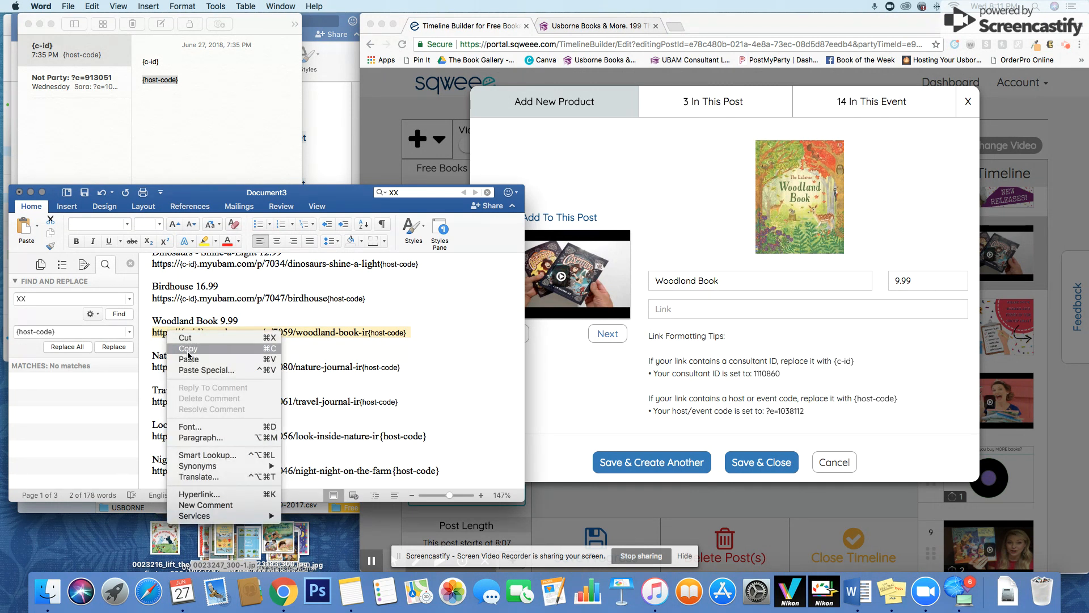
{"action": "left_click", "coordinate": [187, 348]}
{"action": "key", "text": "super+Tab"}
{"action": "right_click", "coordinate": [740, 308]}
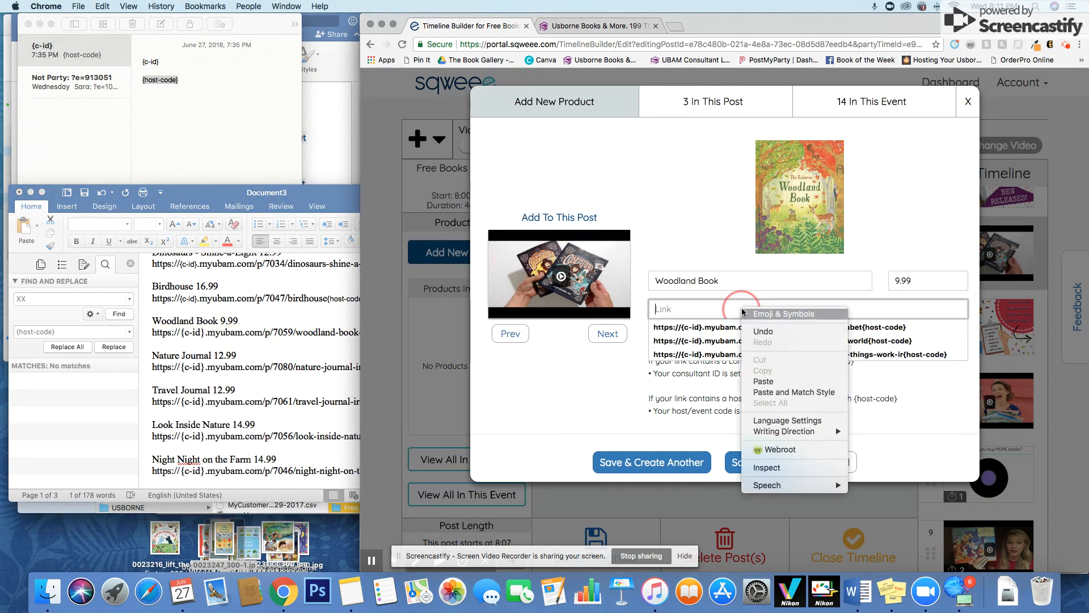
{"action": "left_click", "coordinate": [787, 383]}
{"action": "left_click", "coordinate": [715, 319]}
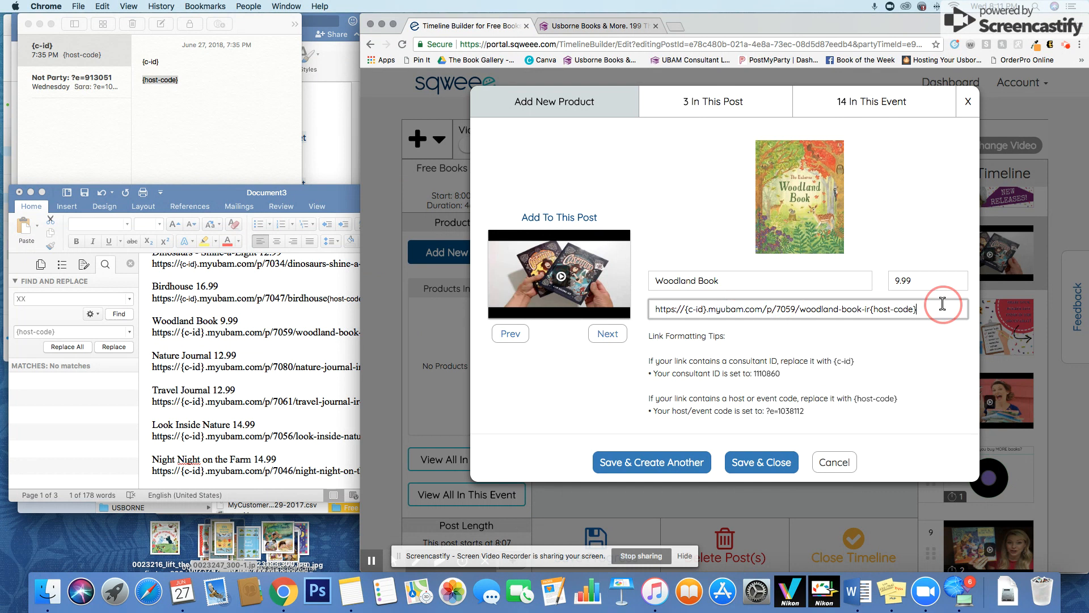
{"action": "left_click", "coordinate": [672, 461]}
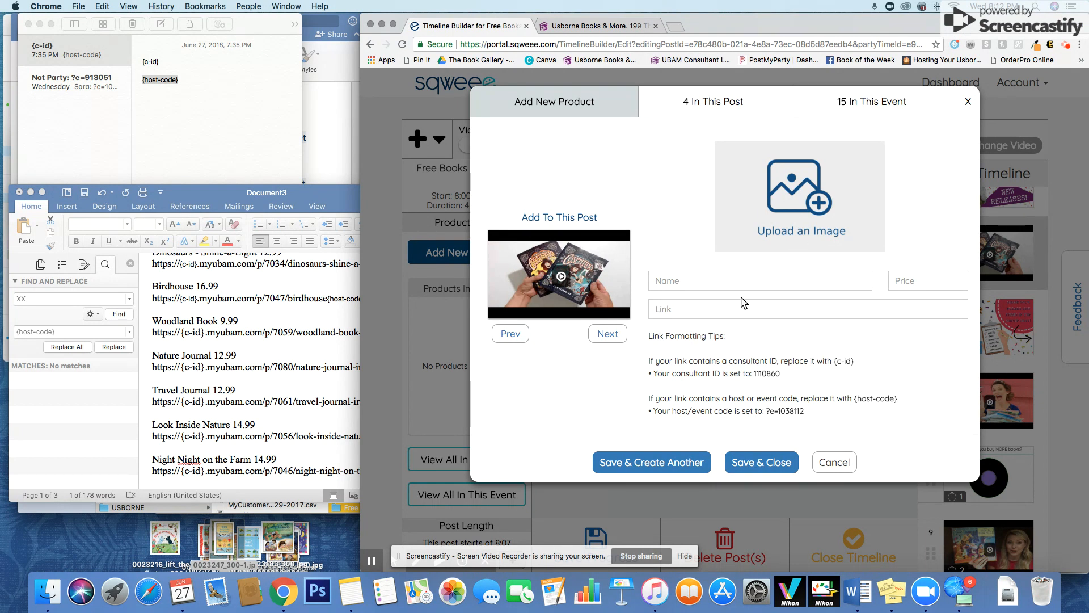
{"action": "left_click", "coordinate": [1066, 45]}
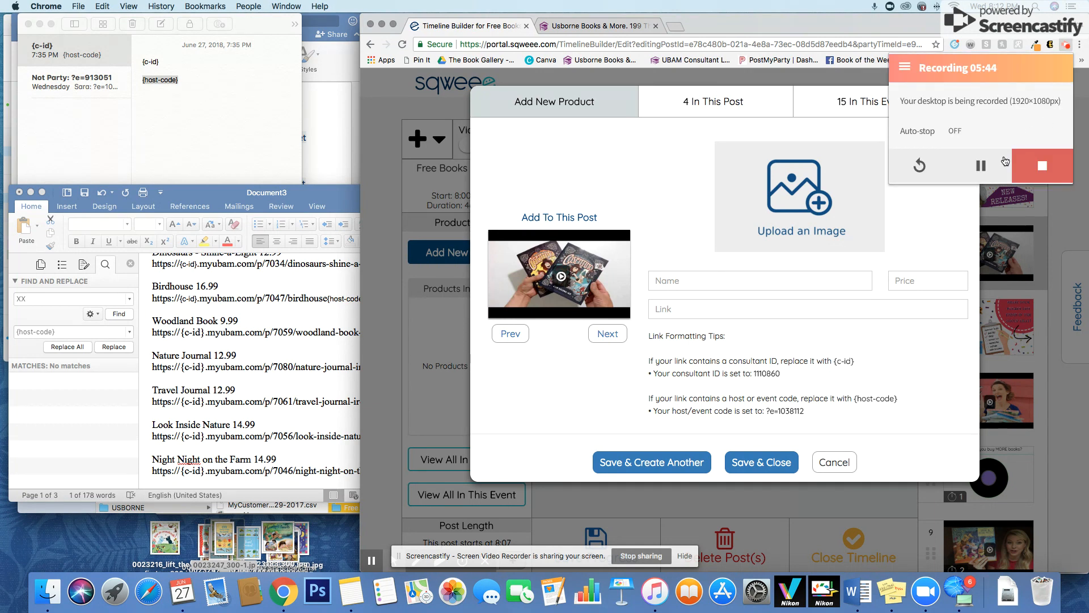